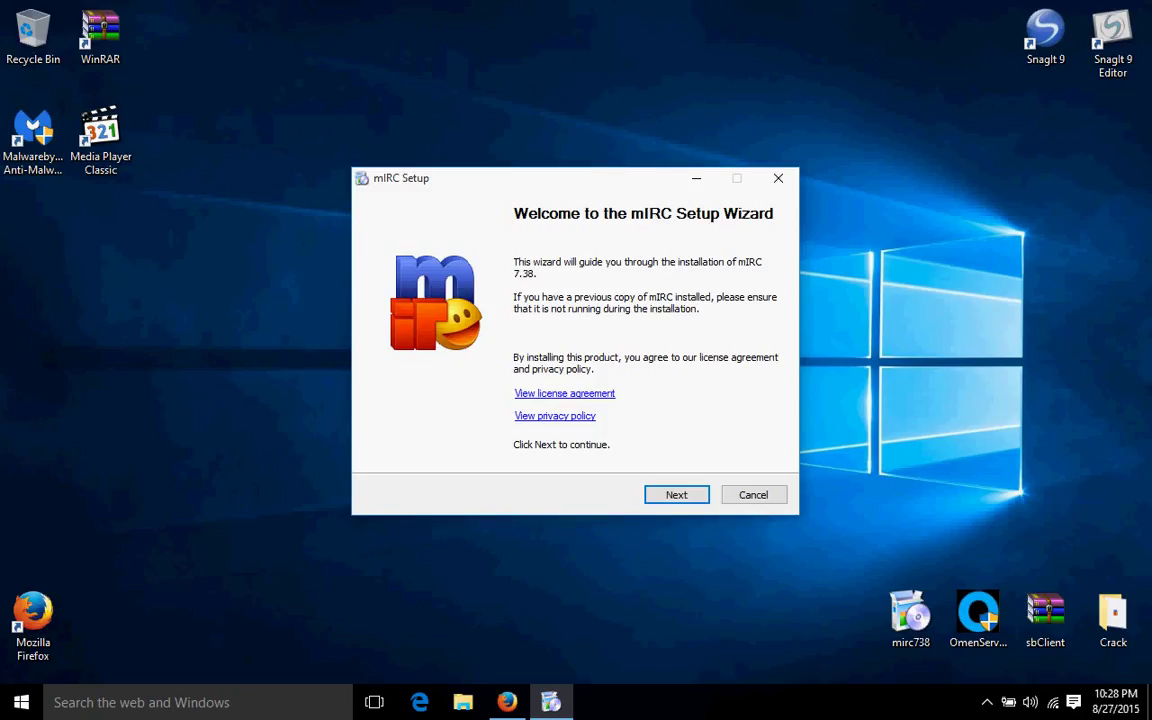
# Step: Set the mIRC install folder to C:\mIRC and keep the full set of components
pyautogui.press('Return')
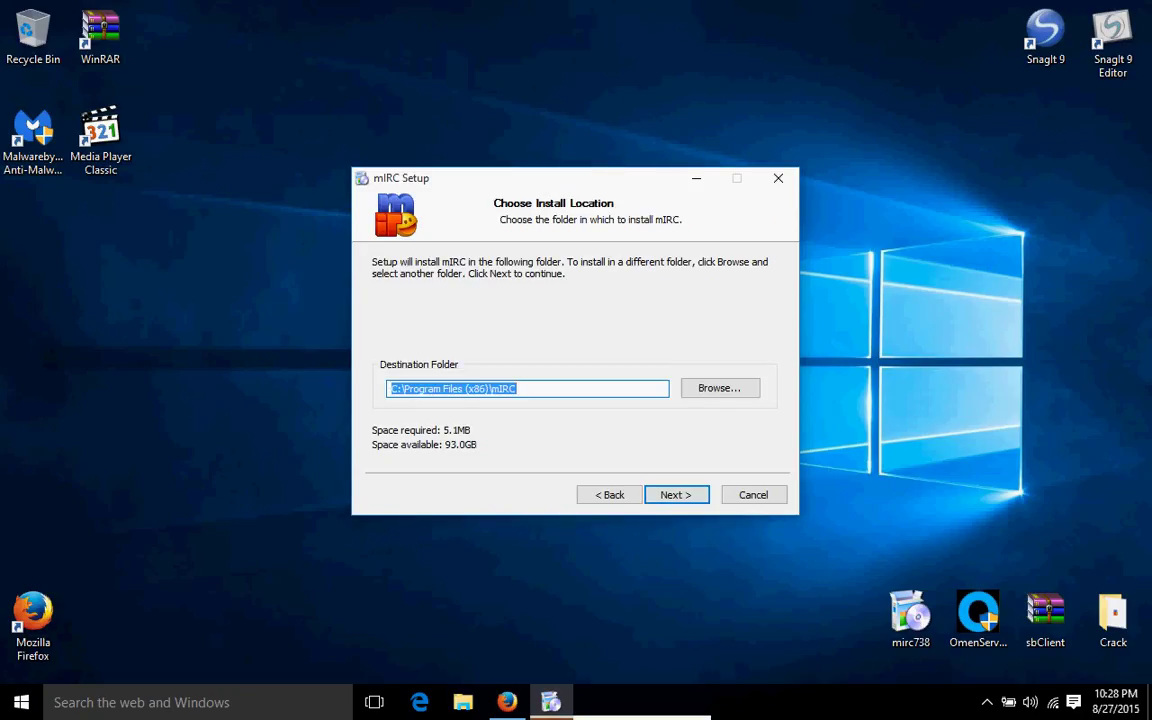
pyautogui.moveTo(403, 388); pyautogui.dragTo(491, 388)
pyautogui.press('Delete')
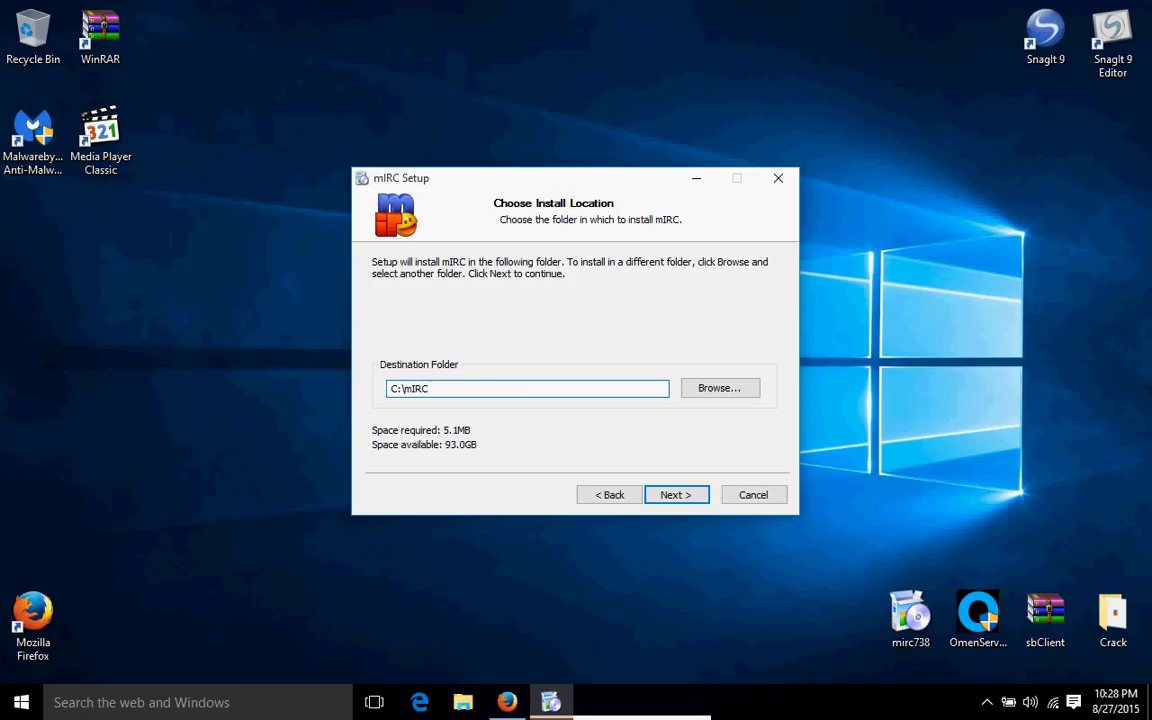
pyautogui.press('Return')
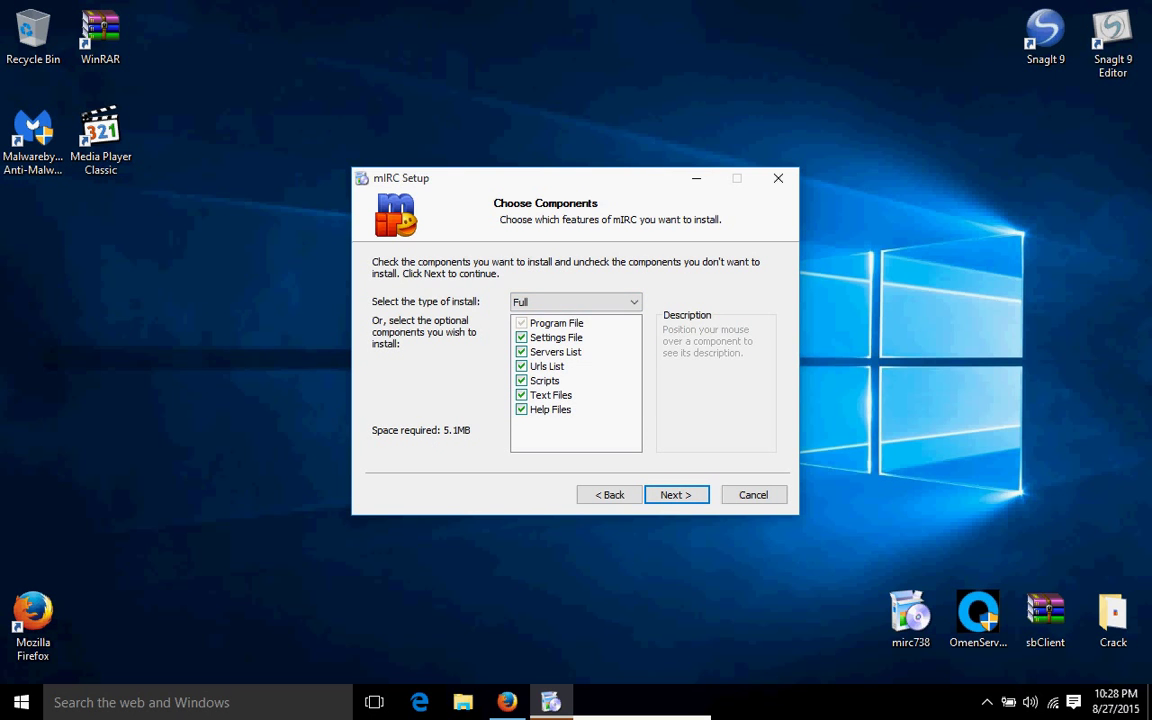
pyautogui.press('Return')
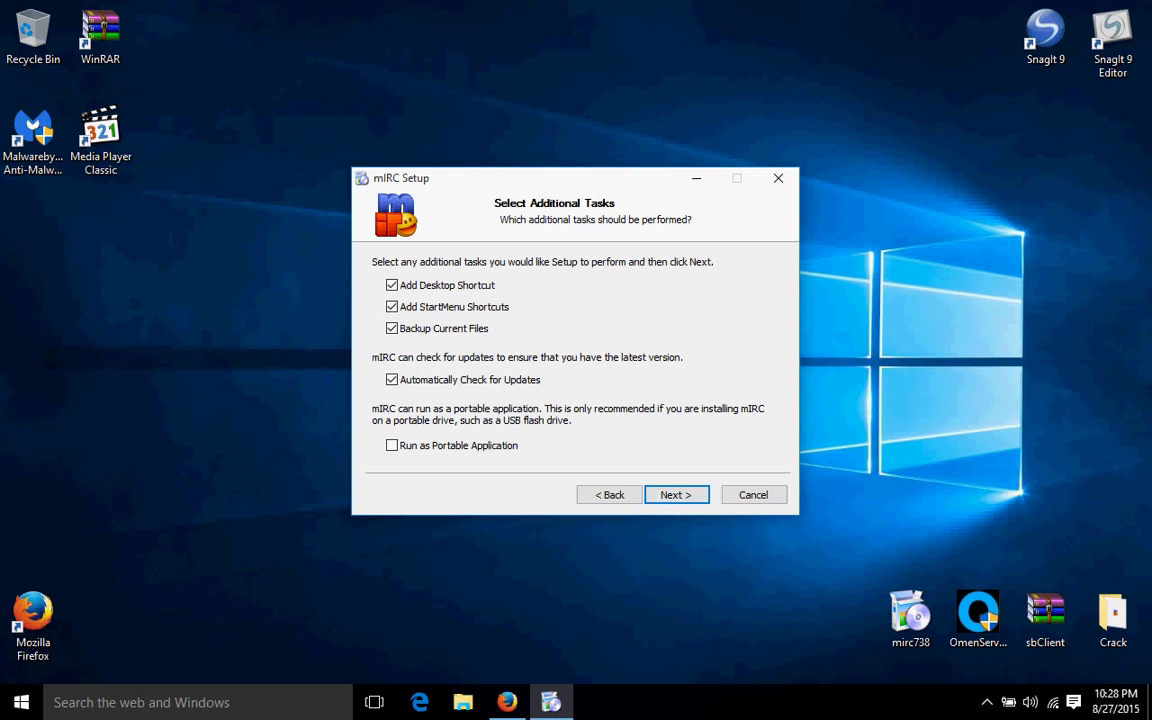
# Step: Turn off automatic update checks, install mIRC, and have it run after setup
pyautogui.click(391, 379)
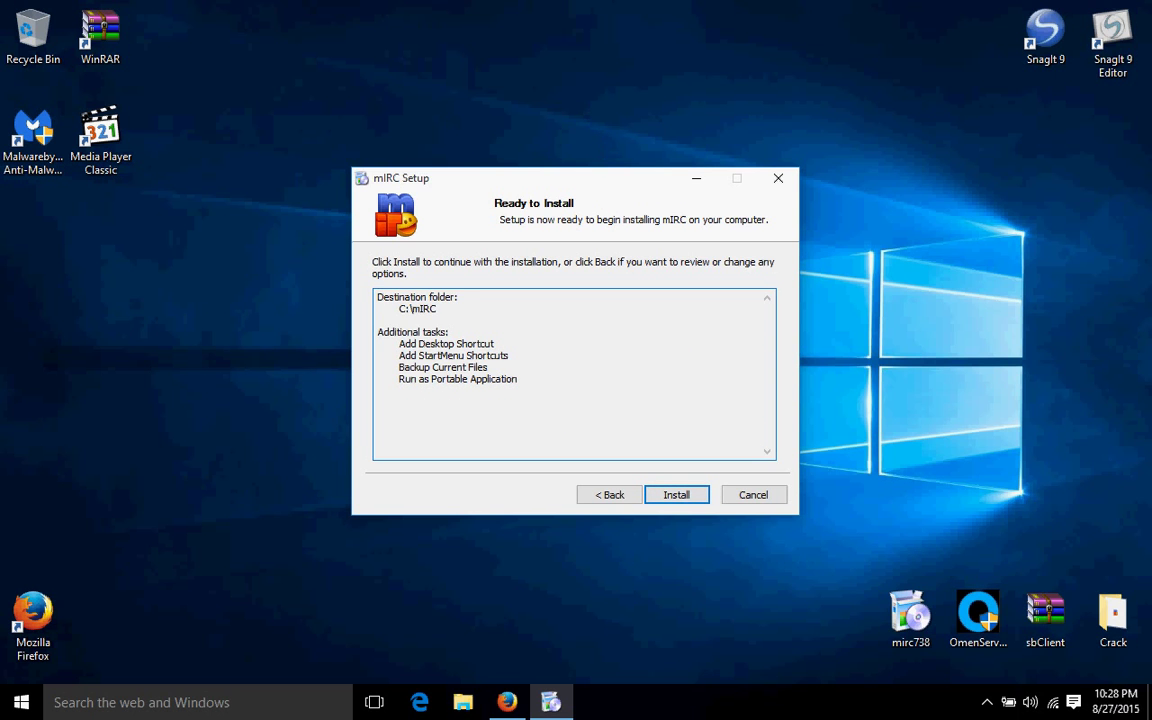
pyautogui.press('Return')
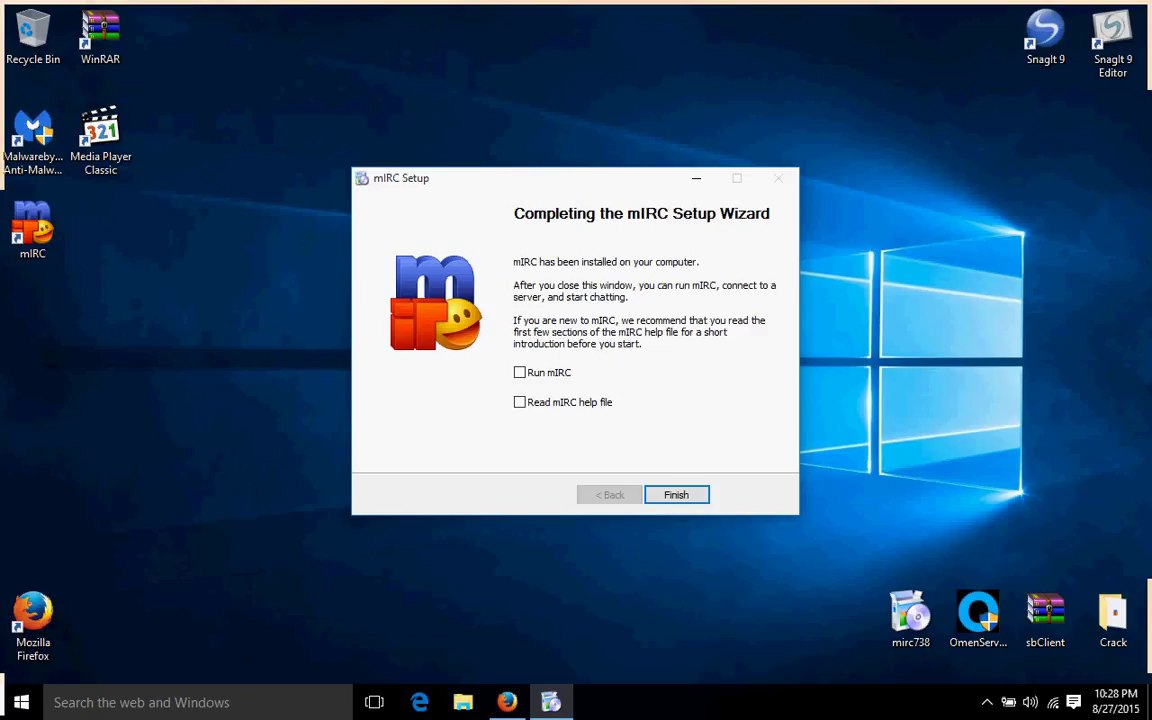
pyautogui.click(519, 372)
# Step: Finish setup and continue past the 30-day evaluation notice to the Connect options
pyautogui.click(664, 494)
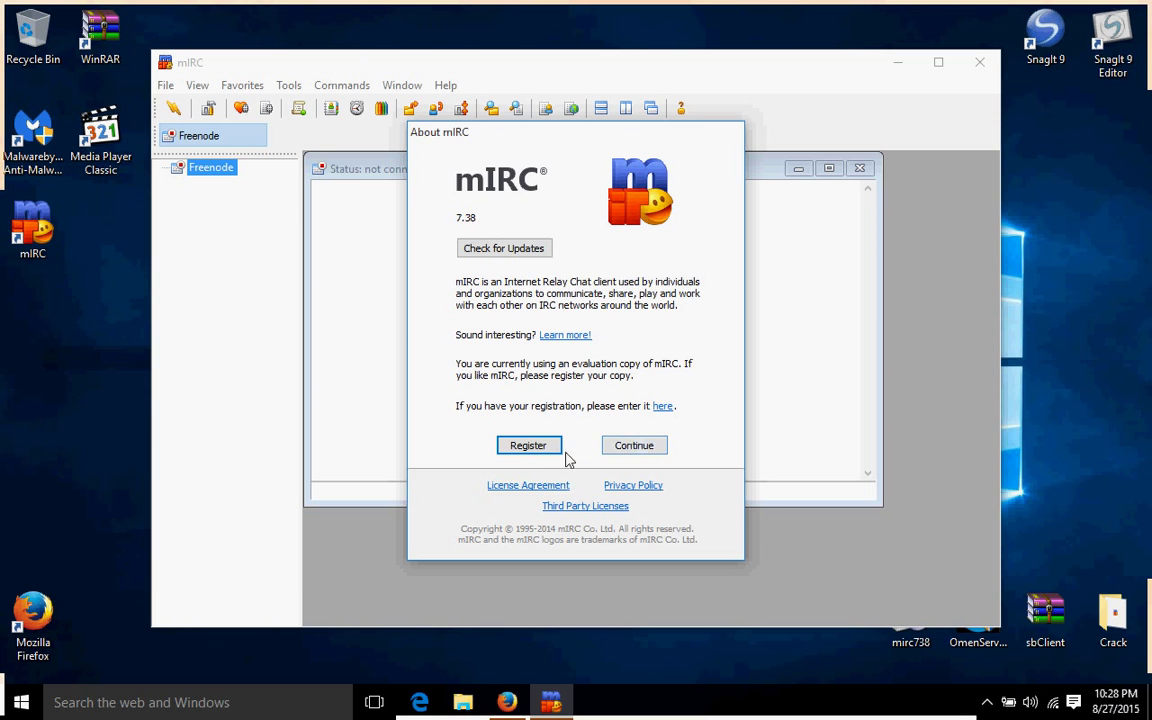
pyautogui.click(657, 451)
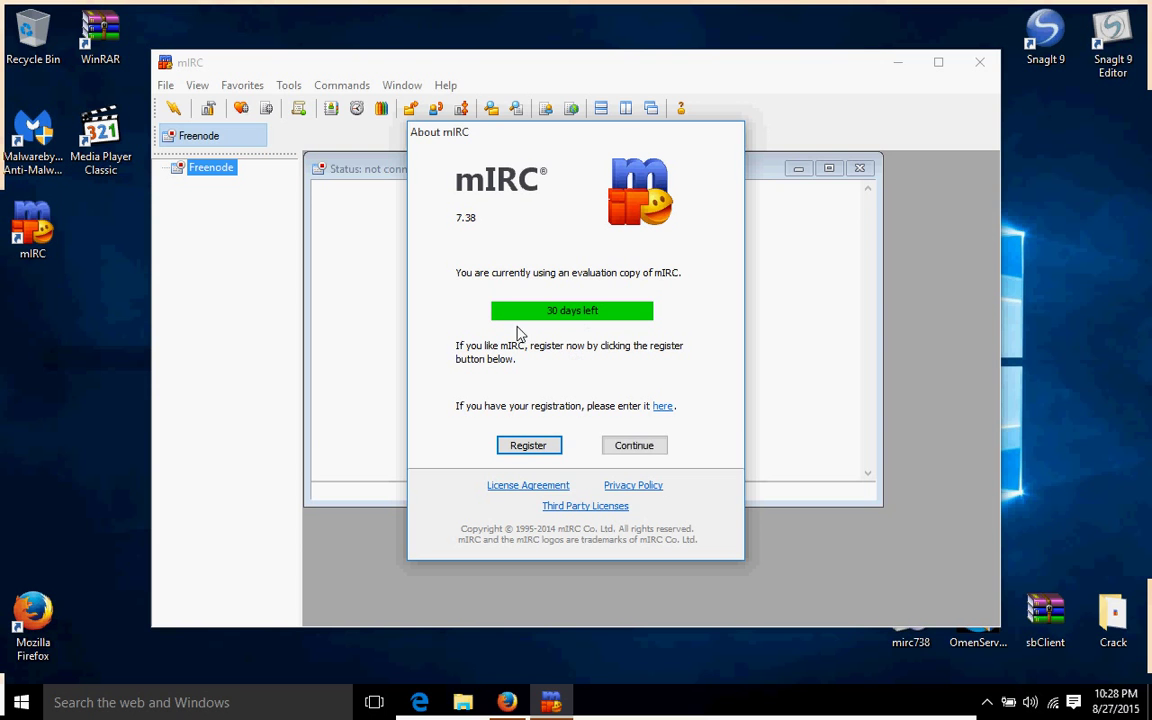
pyautogui.click(652, 452)
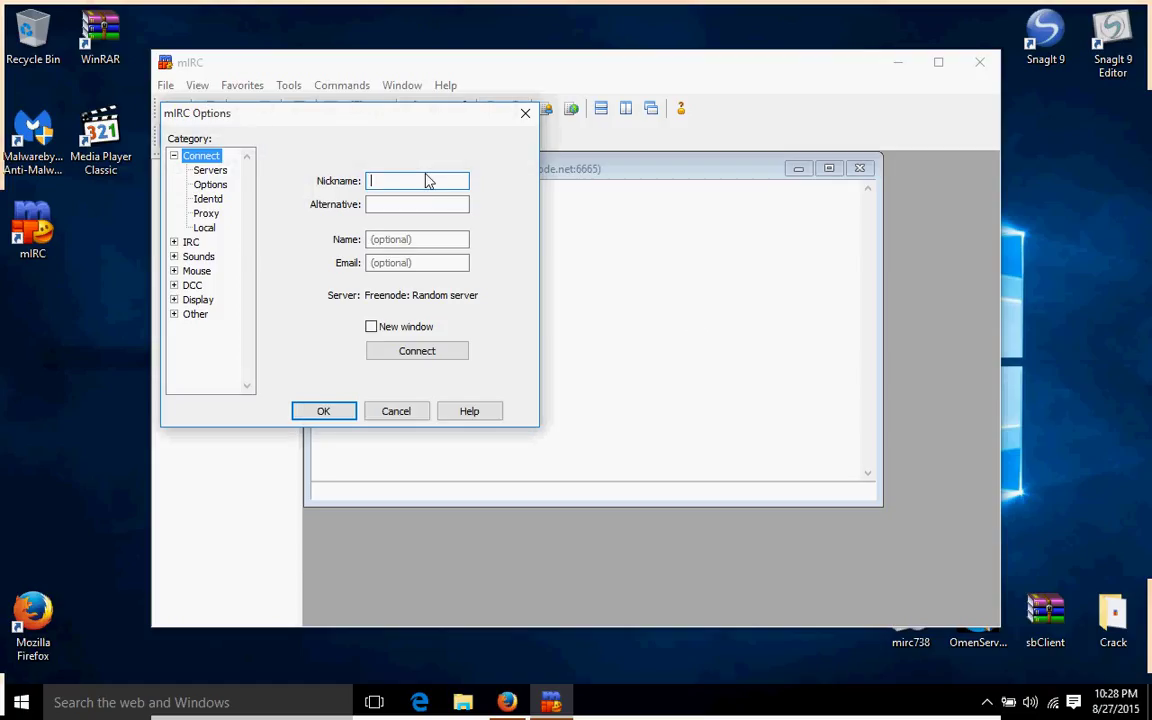
# Step: Enter Windows10 as the nickname and move to the alternative nickname field
pyautogui.write('Windows')
pyautogui.write('10')
pyautogui.click(417, 204)
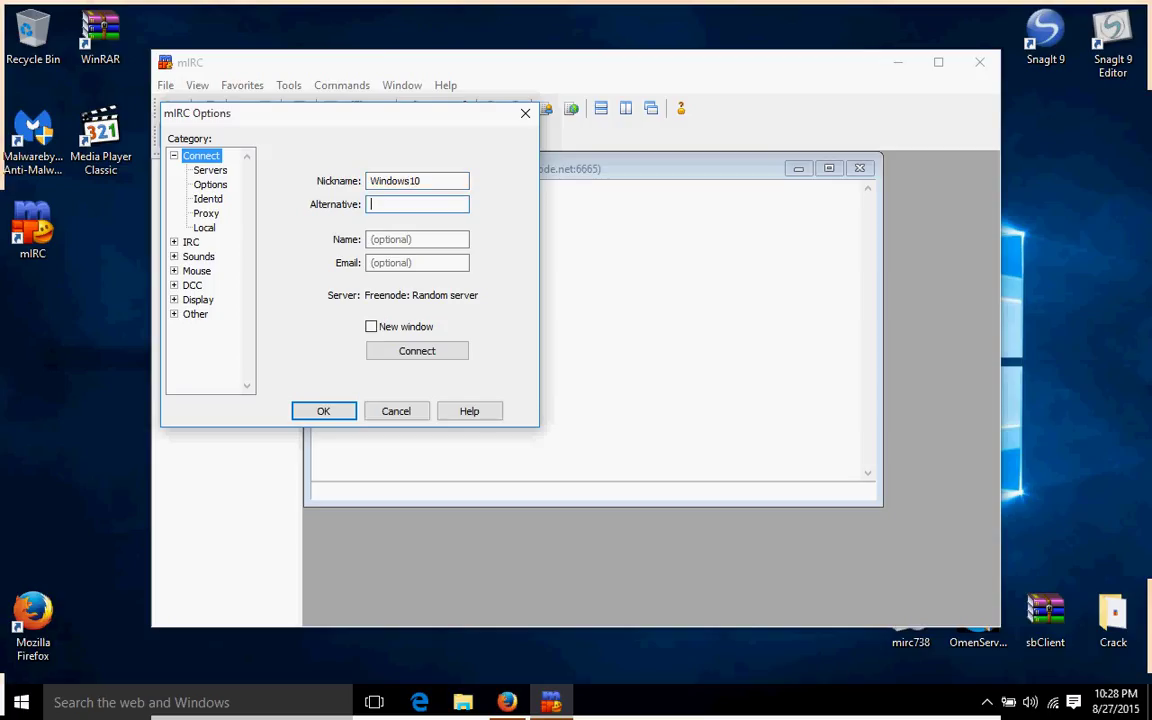
pyautogui.write('Wi')
pyautogui.write('ndows')
pyautogui.write('10-')
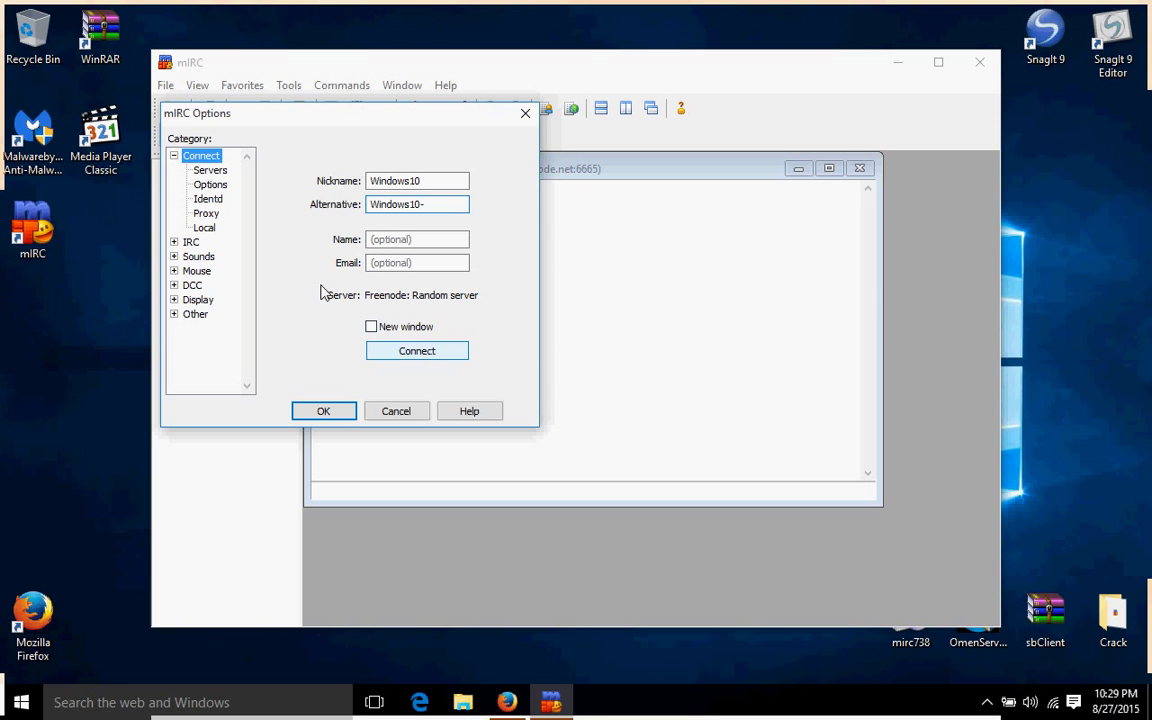
# Step: Add and select server Infomatrix: ircssl.infomatrix.net, port +7100, group Infomatrix
pyautogui.click(203, 169)
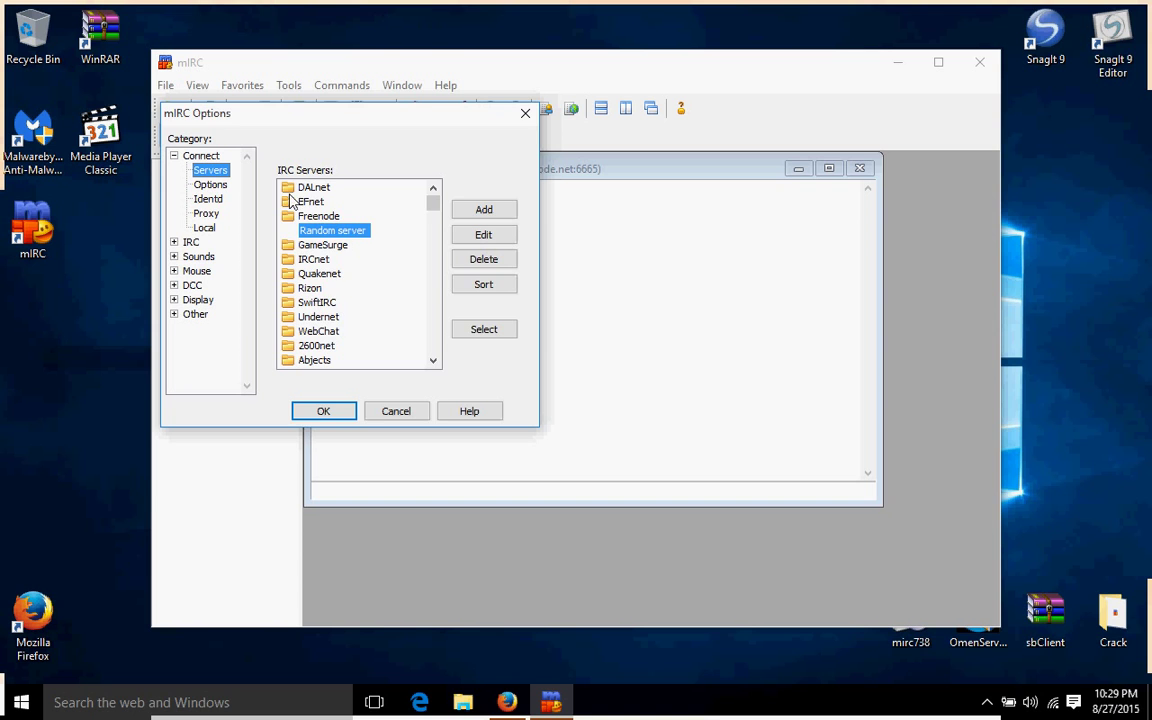
pyautogui.click(505, 212)
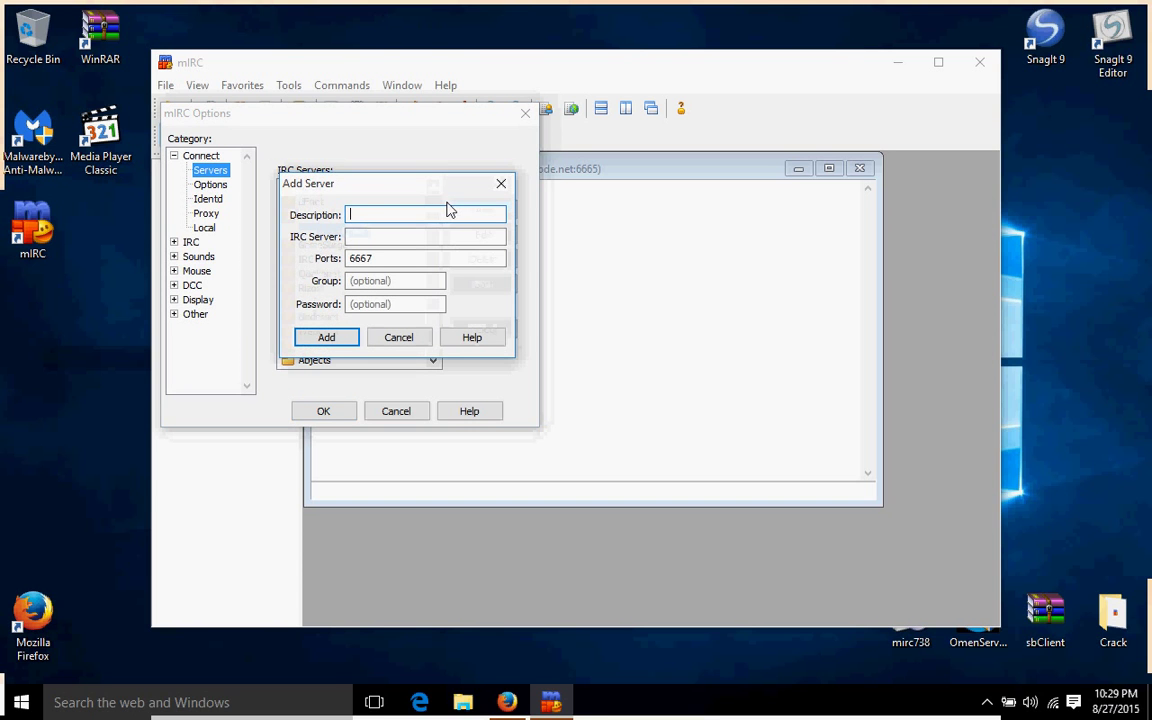
pyautogui.write('Infomatr')
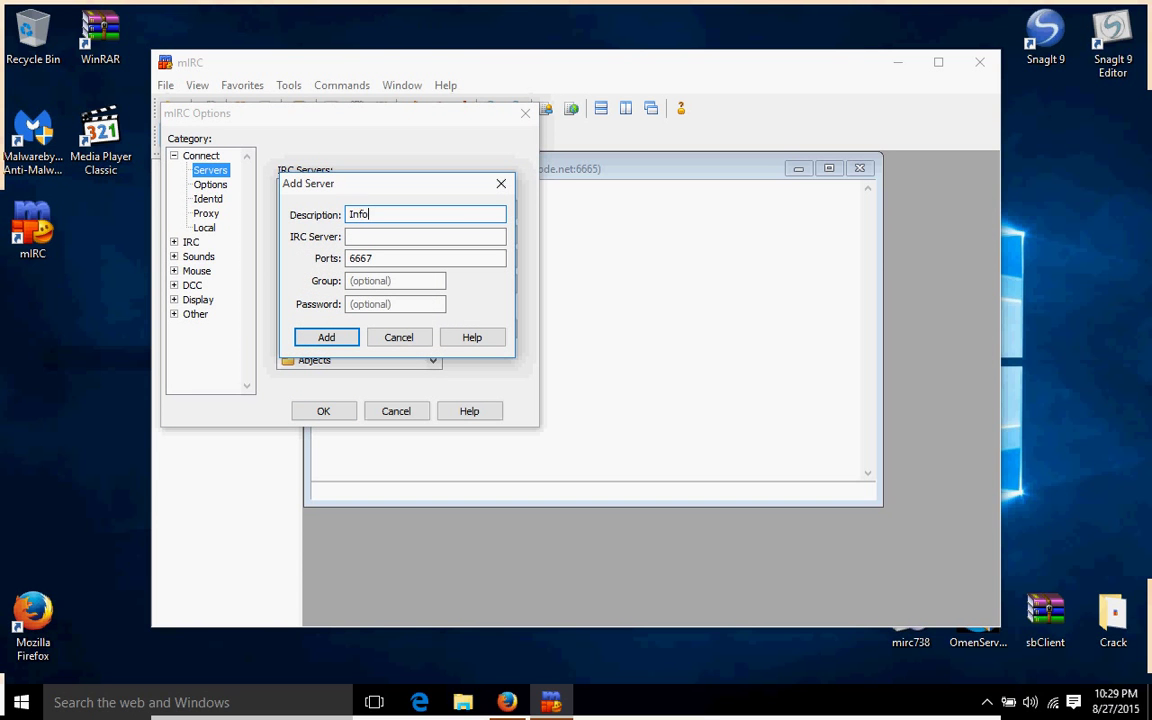
pyautogui.write('ix')
pyautogui.write('irc')
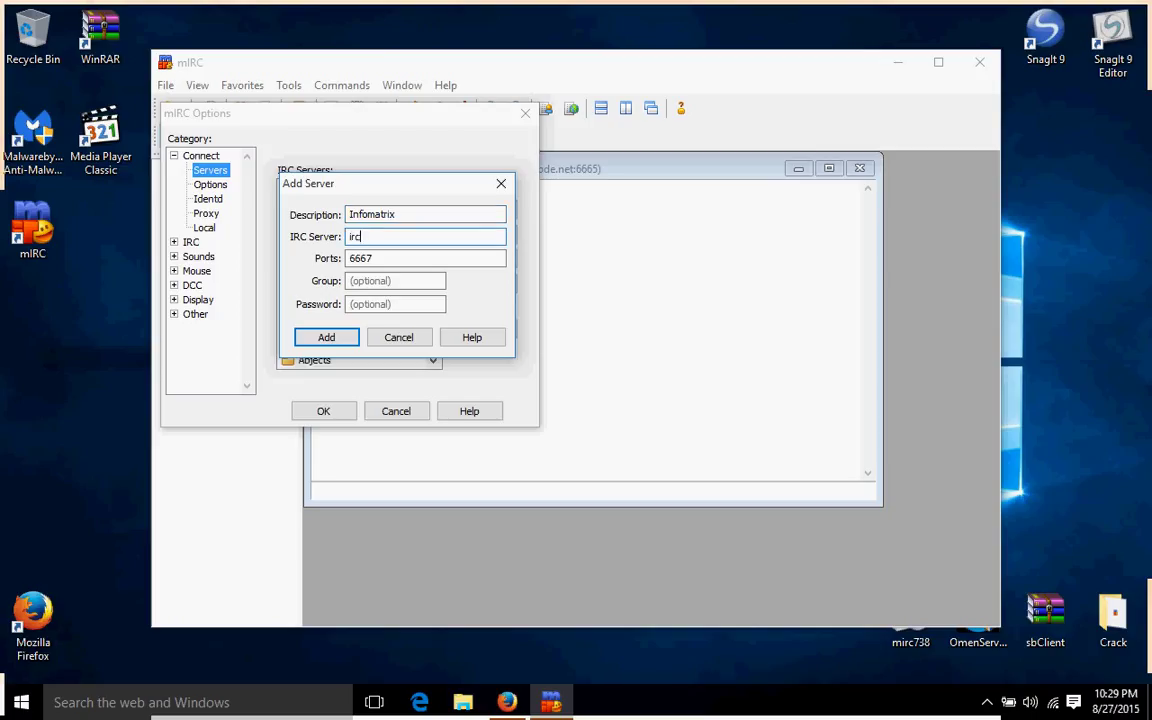
pyautogui.write('ssl.')
pyautogui.write('infom')
pyautogui.write('atrix')
pyautogui.write('.net')
pyautogui.press('Tab')
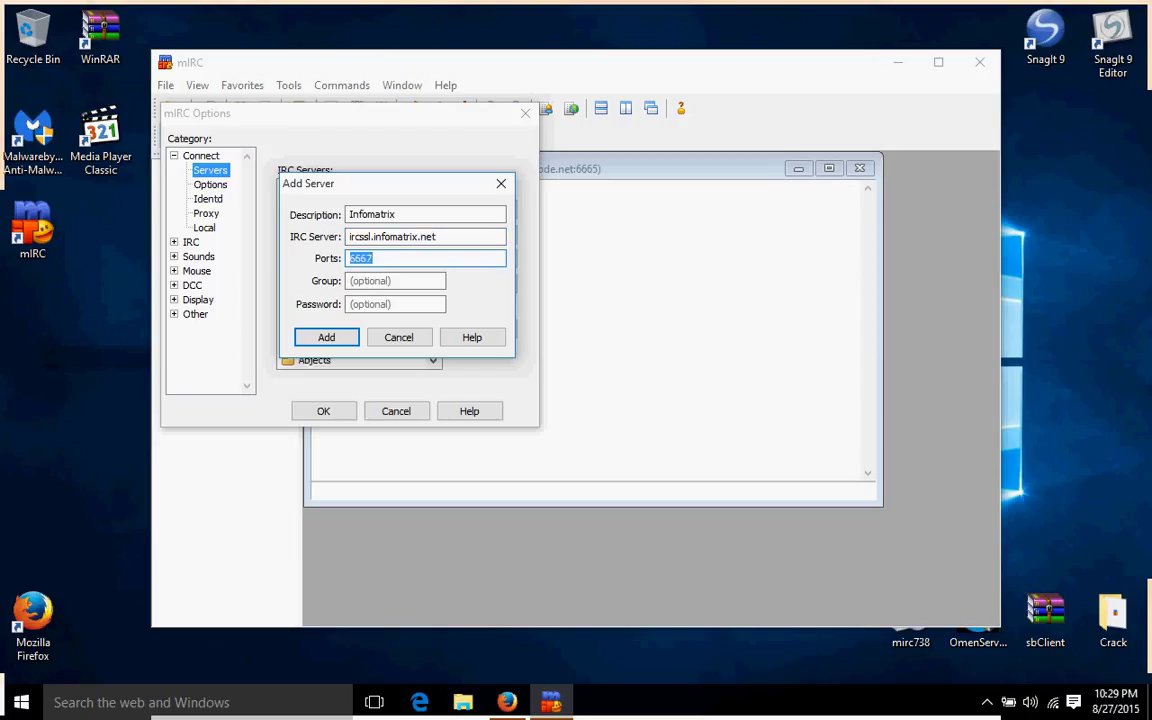
pyautogui.write('+')
pyautogui.write('7100')
pyautogui.click(396, 281)
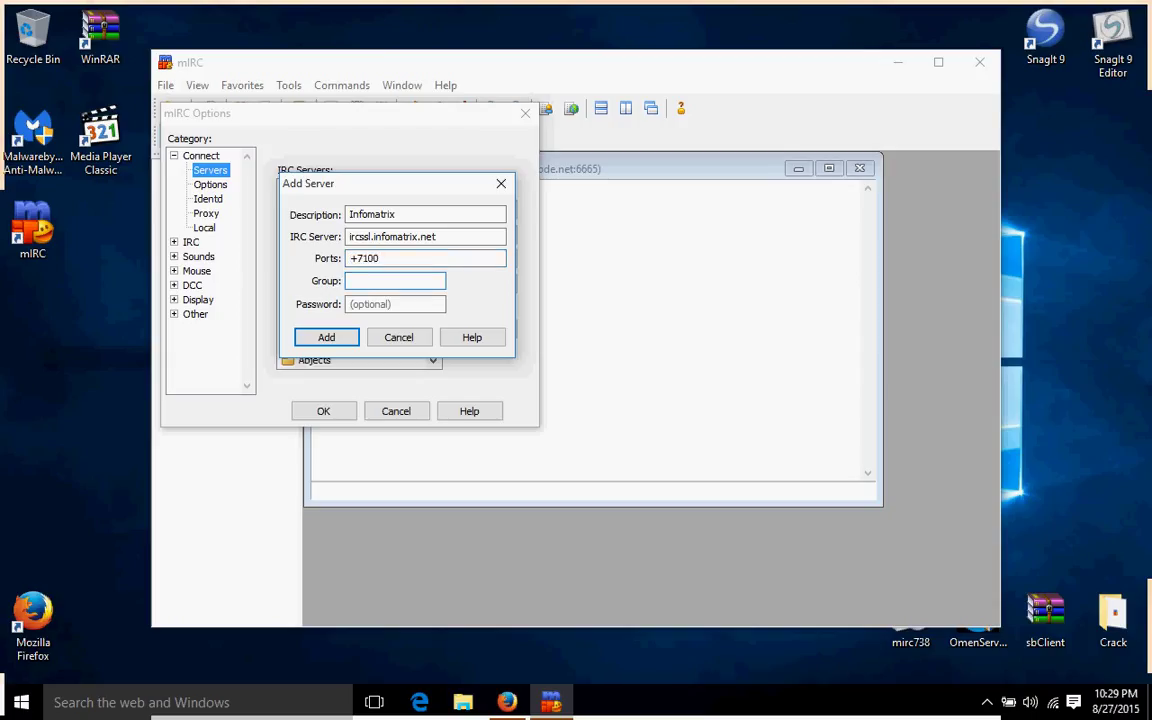
pyautogui.write('Infom')
pyautogui.write('atrix')
pyautogui.click(324, 340)
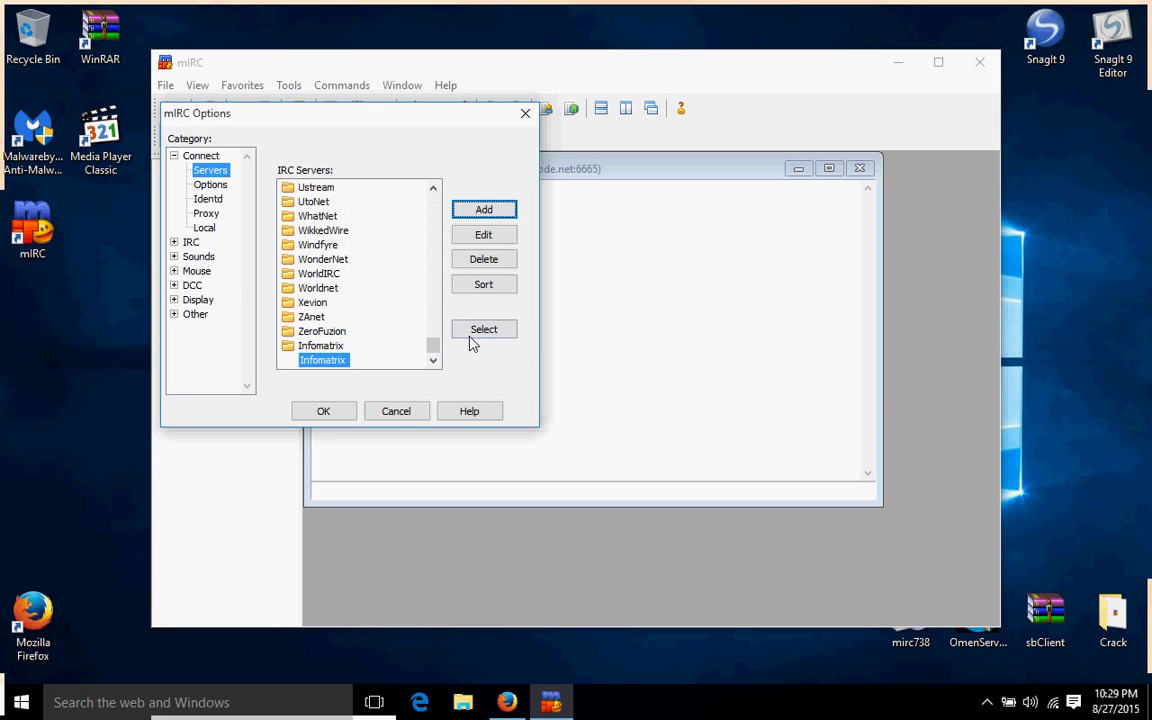
pyautogui.click(474, 331)
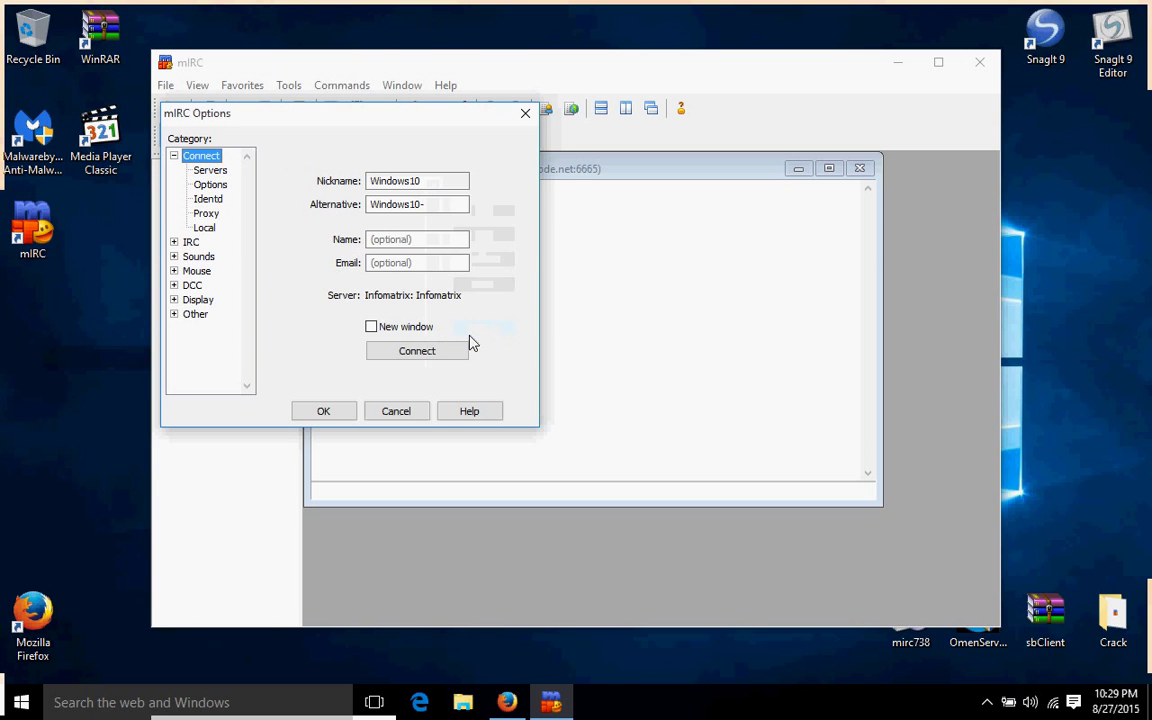
# Step: Connect to Infomatrix, allow mIRC through the firewall on public networks, and always trust its certificate
pyautogui.click(414, 349)
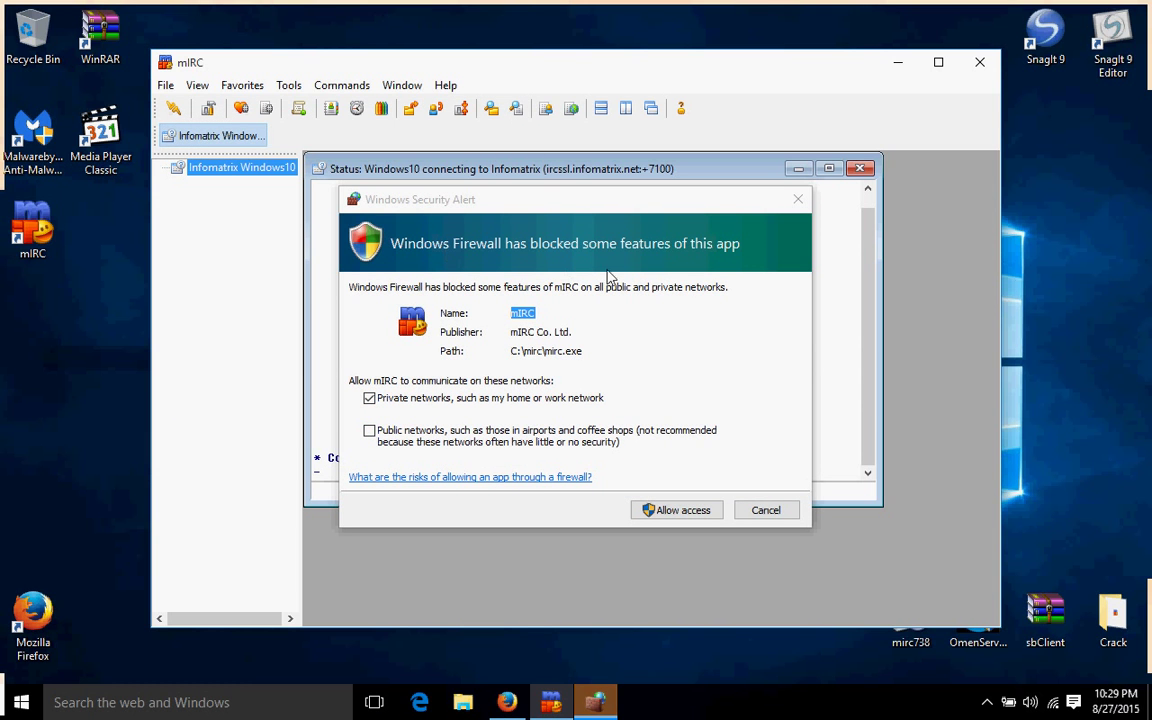
pyautogui.click(369, 431)
pyautogui.click(663, 512)
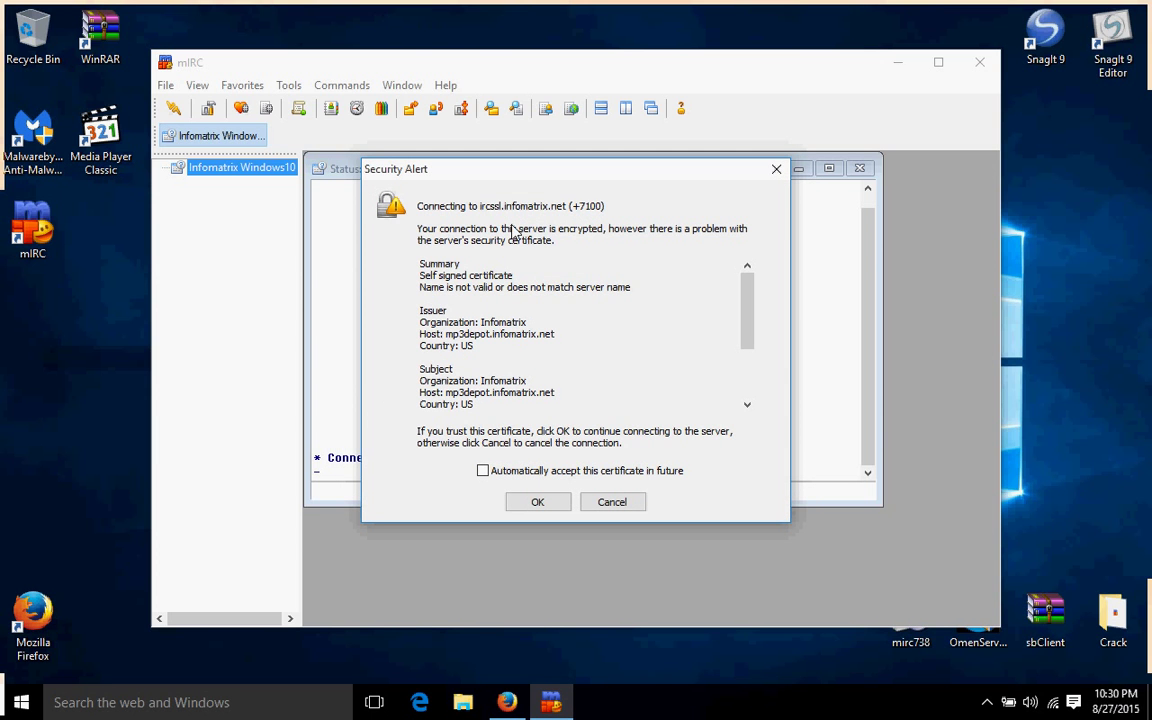
pyautogui.click(485, 471)
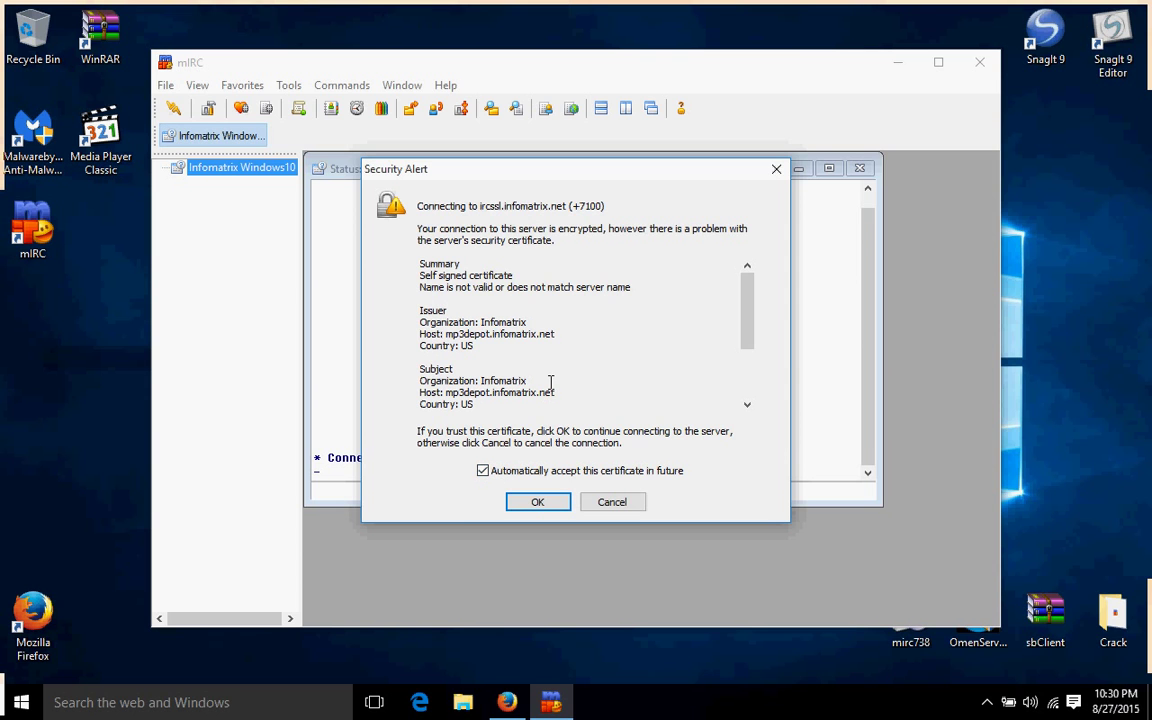
pyautogui.click(547, 502)
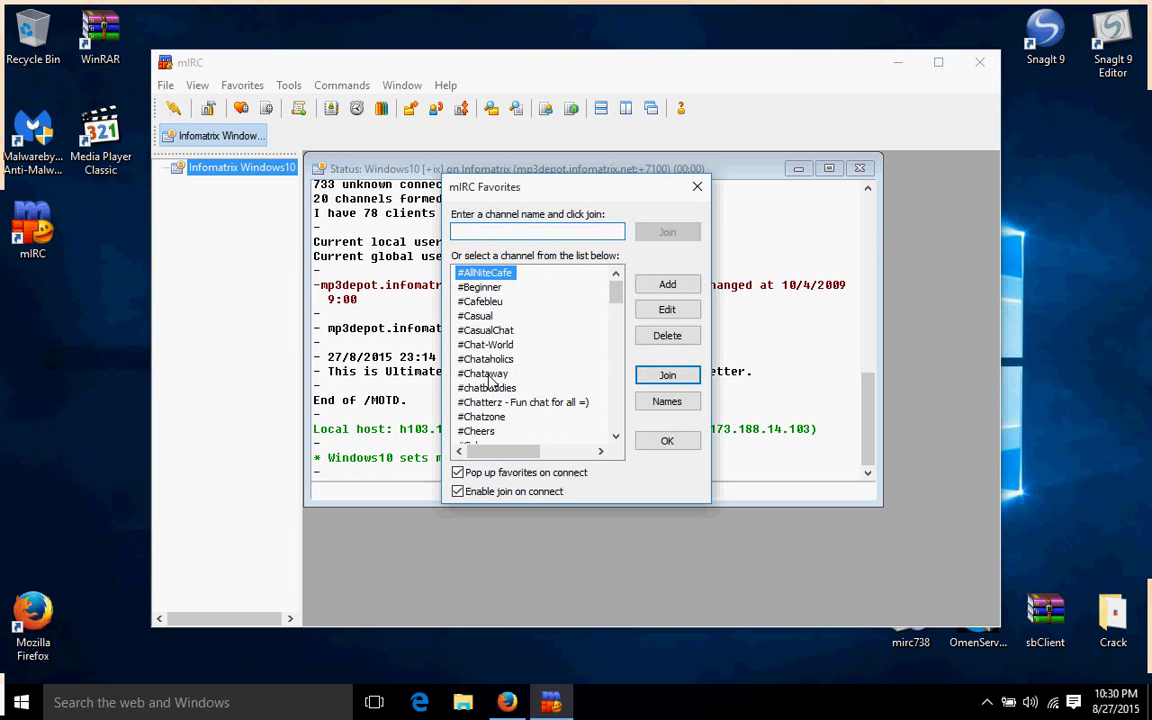
# Step: Disable the favourites pop-up on connect, close Favorites, and type /join #Karaoke-realm
pyautogui.click(477, 476)
pyautogui.click(697, 188)
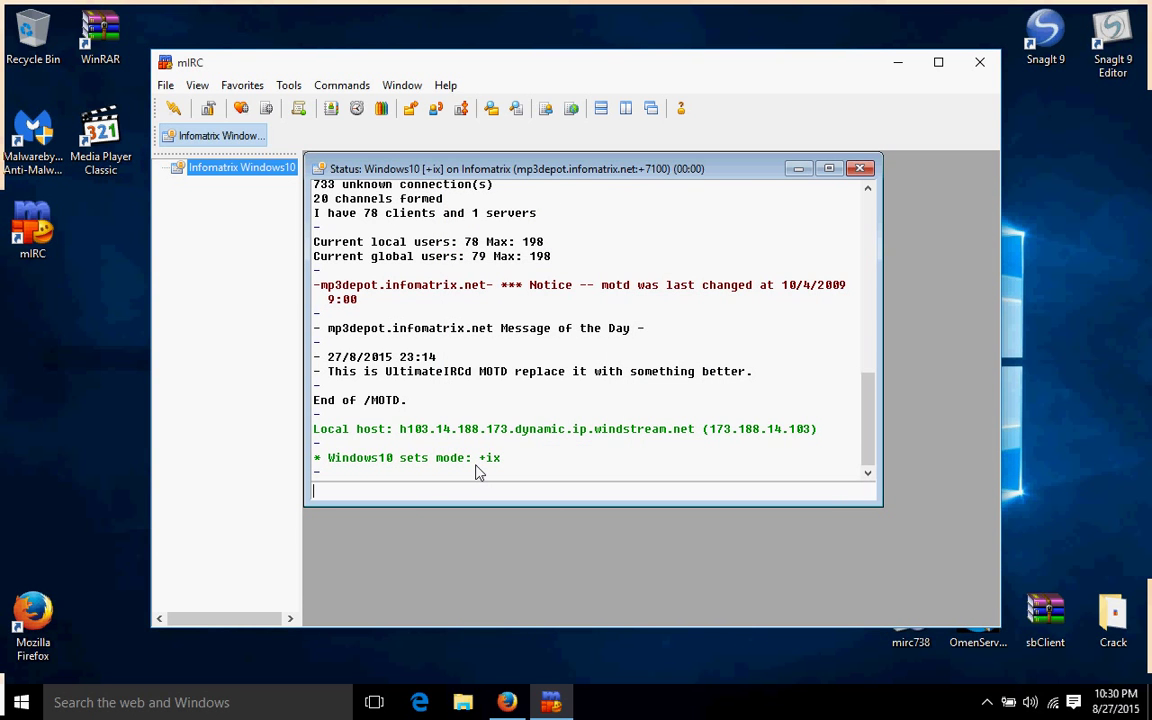
pyautogui.write('?j')
pyautogui.write('oin')
pyautogui.press('BackSpace')
pyautogui.press('BackSpace')
pyautogui.press('BackSpace')
pyautogui.write('/')
pyautogui.write('join')
pyautogui.write(' #')
pyautogui.write('Ka')
pyautogui.write('raok')
pyautogui.write('e-re')
pyautogui.write('l')
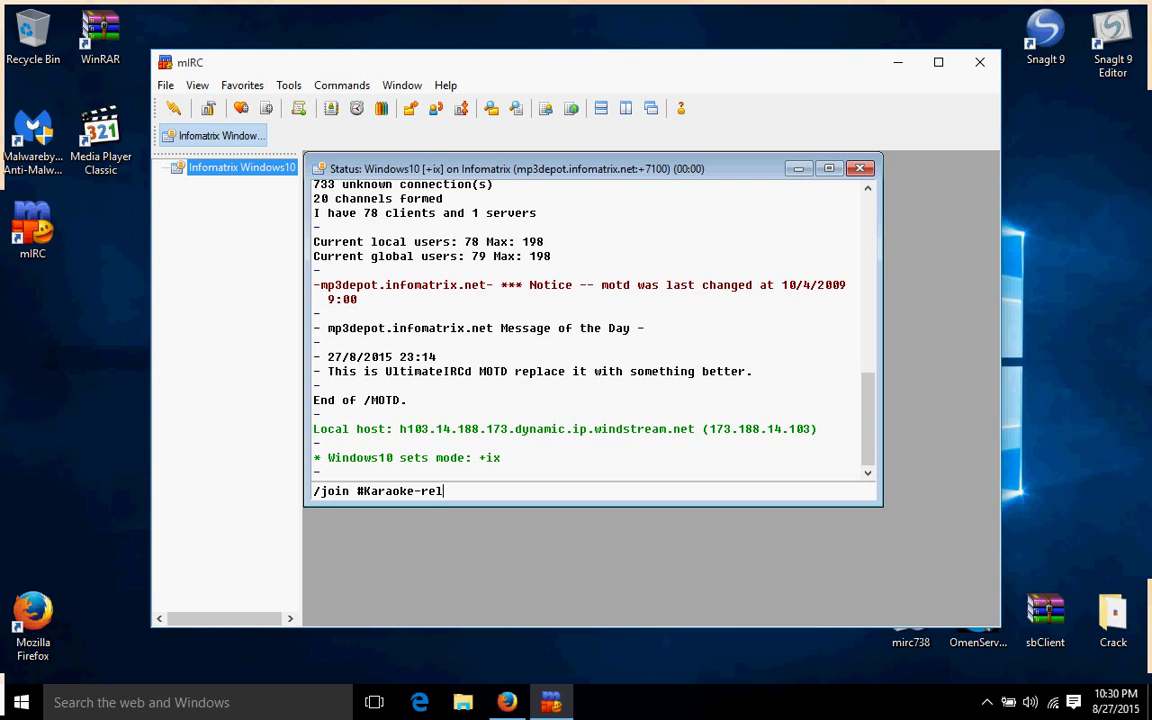
pyautogui.press('BackSpace')
# Step: Join #Karaoke-realm and scroll its nick list to find Windows10 among members
pyautogui.press('Return')
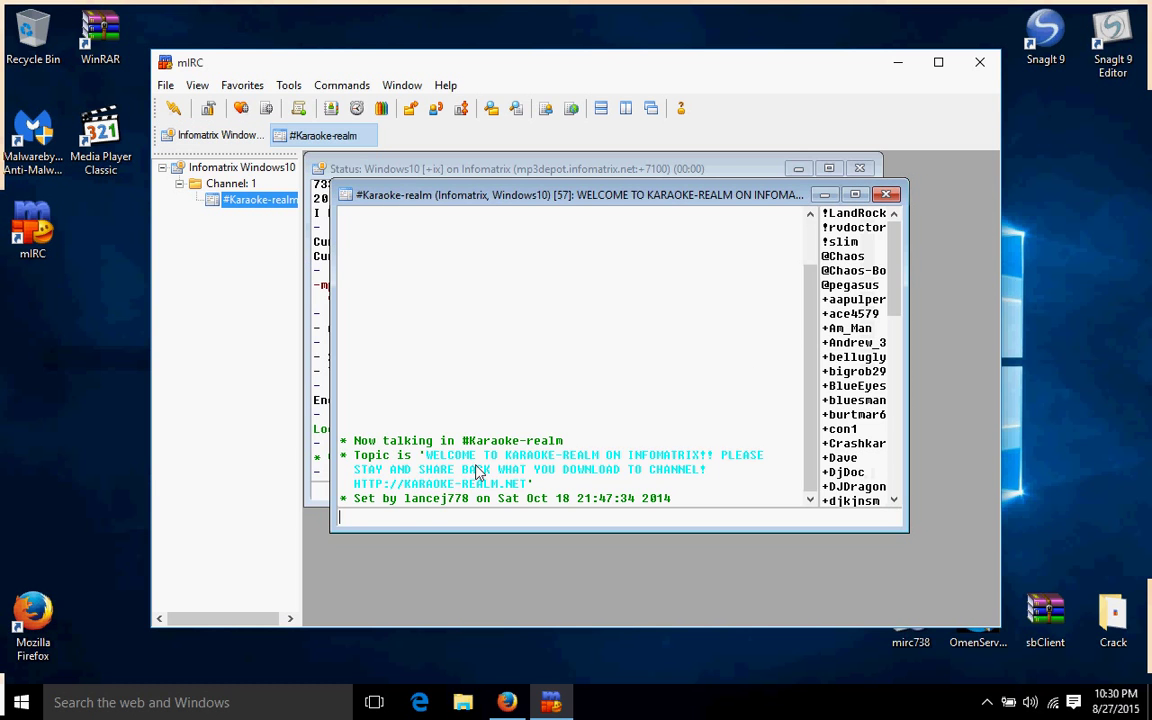
pyautogui.click(843, 256)
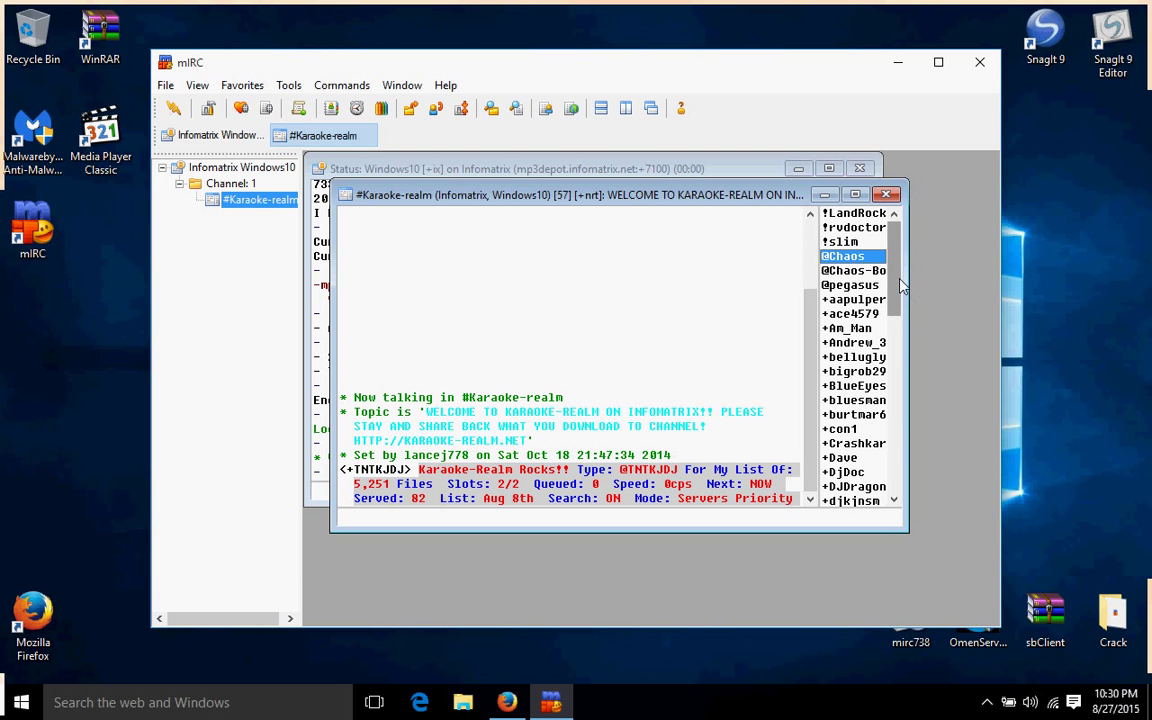
pyautogui.moveTo(895, 283)
pyautogui.mouseDown()
pyautogui.moveTo(890, 460)
pyautogui.moveTo(873, 486)
pyautogui.mouseUp()
pyautogui.click(873, 486)
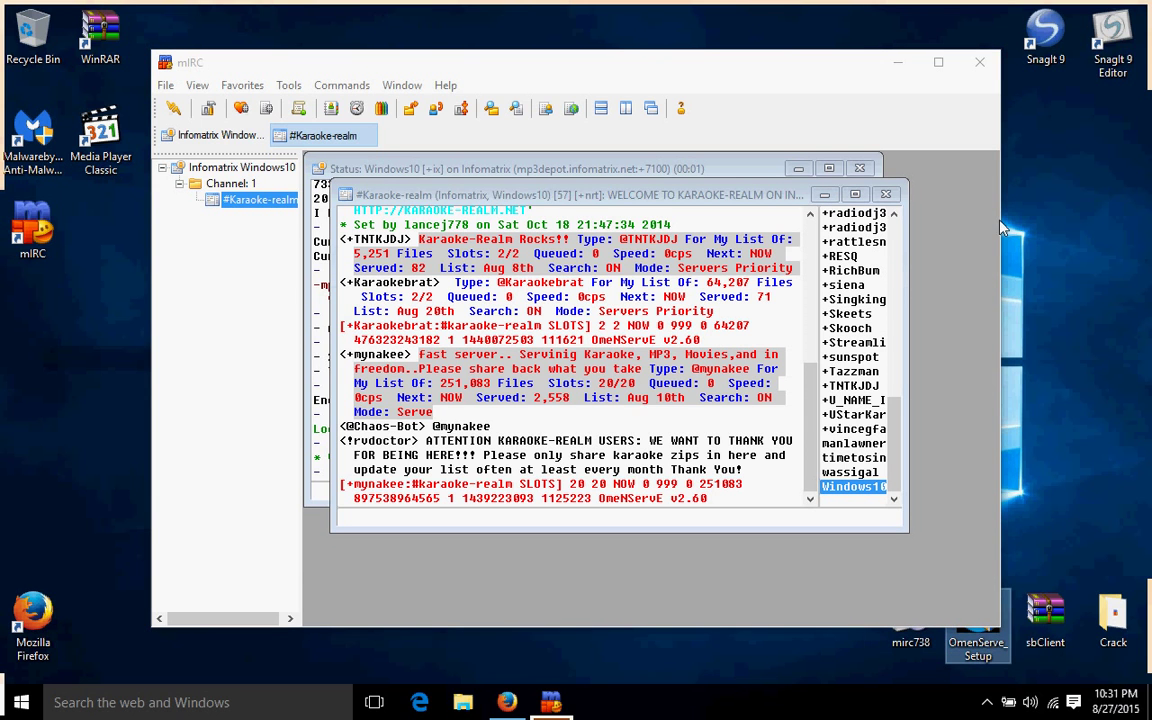
# Step: Exit mIRC, confirming while connected, and launch the OmenServe_Setup installer
pyautogui.click(980, 62)
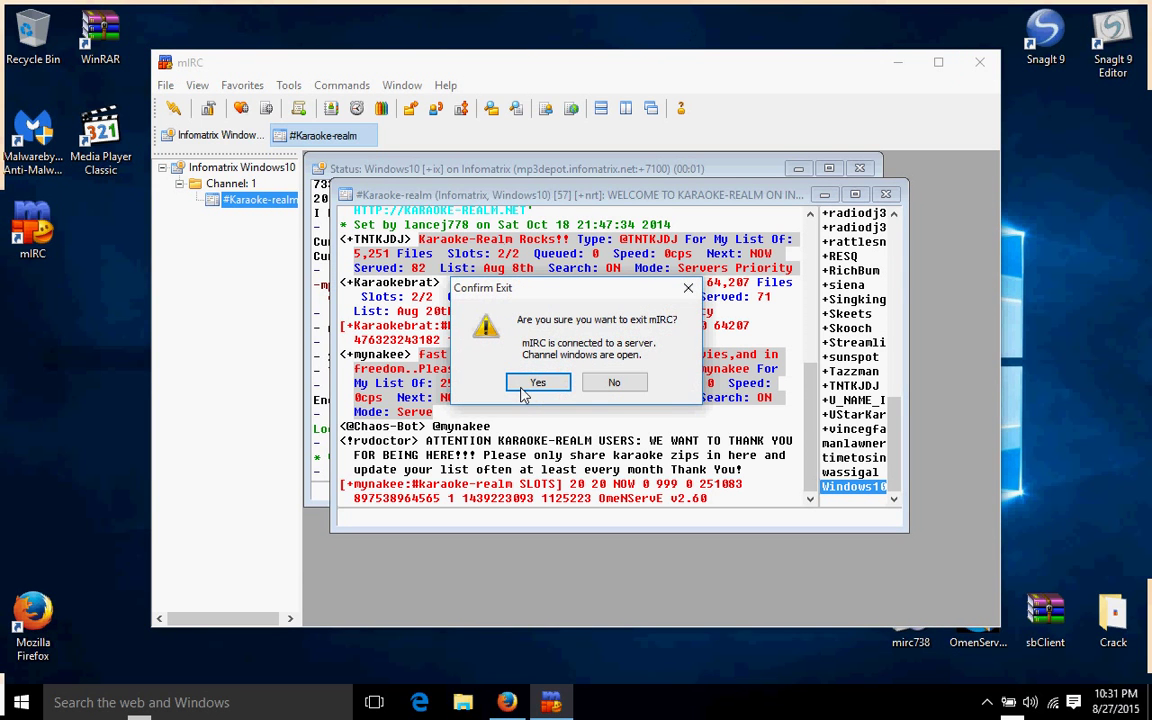
pyautogui.click(538, 382)
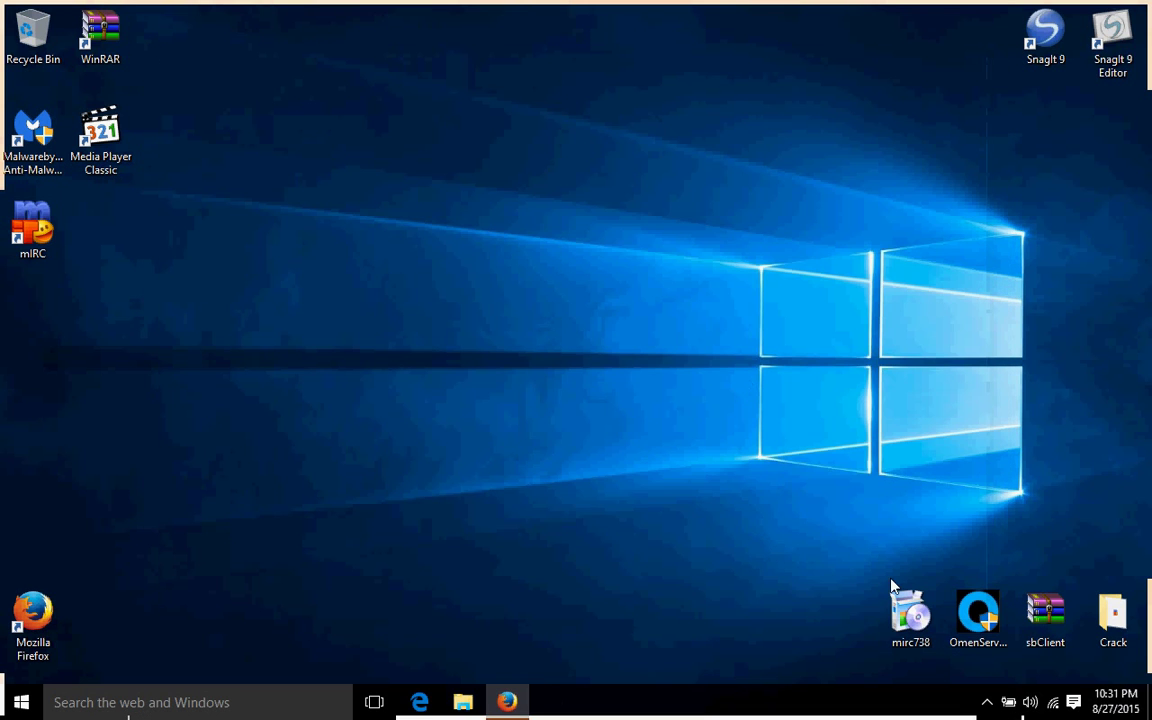
pyautogui.doubleClick(978, 613)
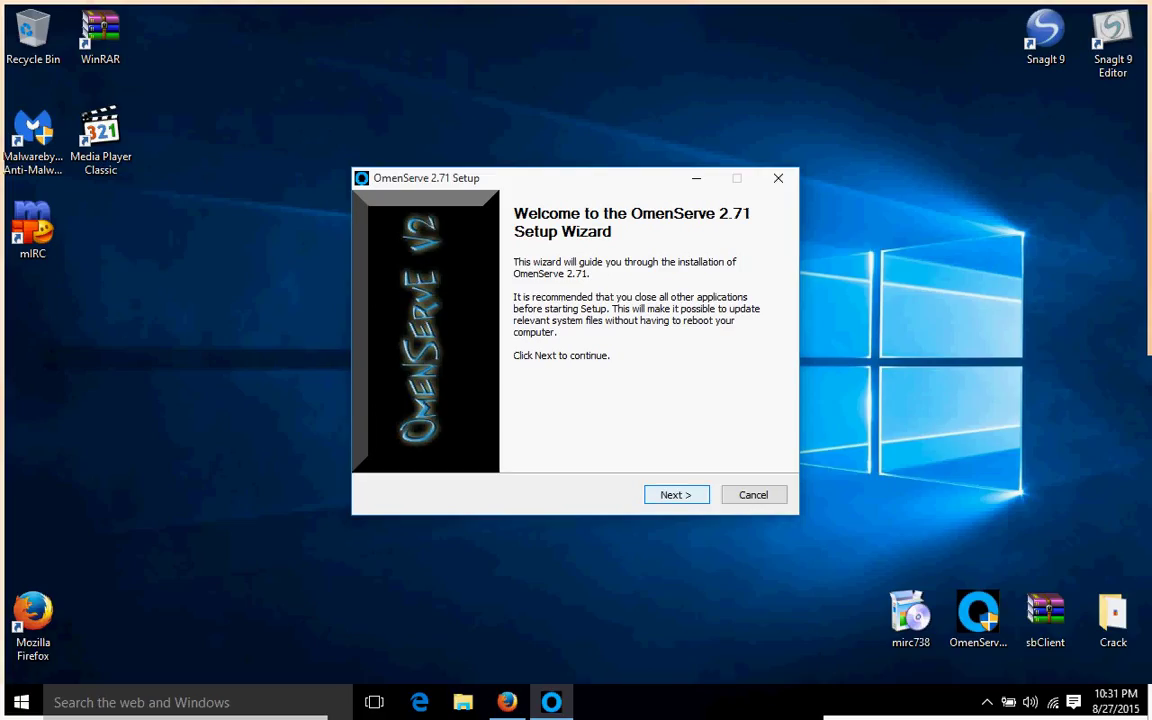
# Step: Accept the licence, choose C:\mIRC\ as the folder, install OmenServe 2.71, and finish
pyautogui.press('Return')
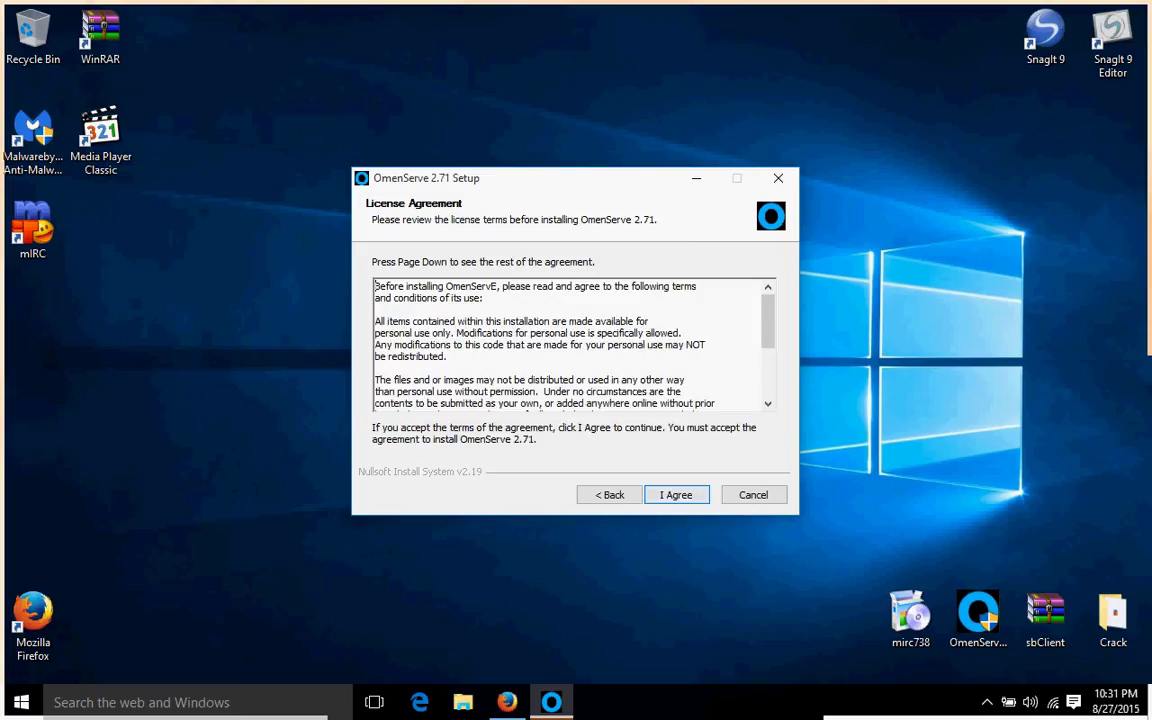
pyautogui.press('Return')
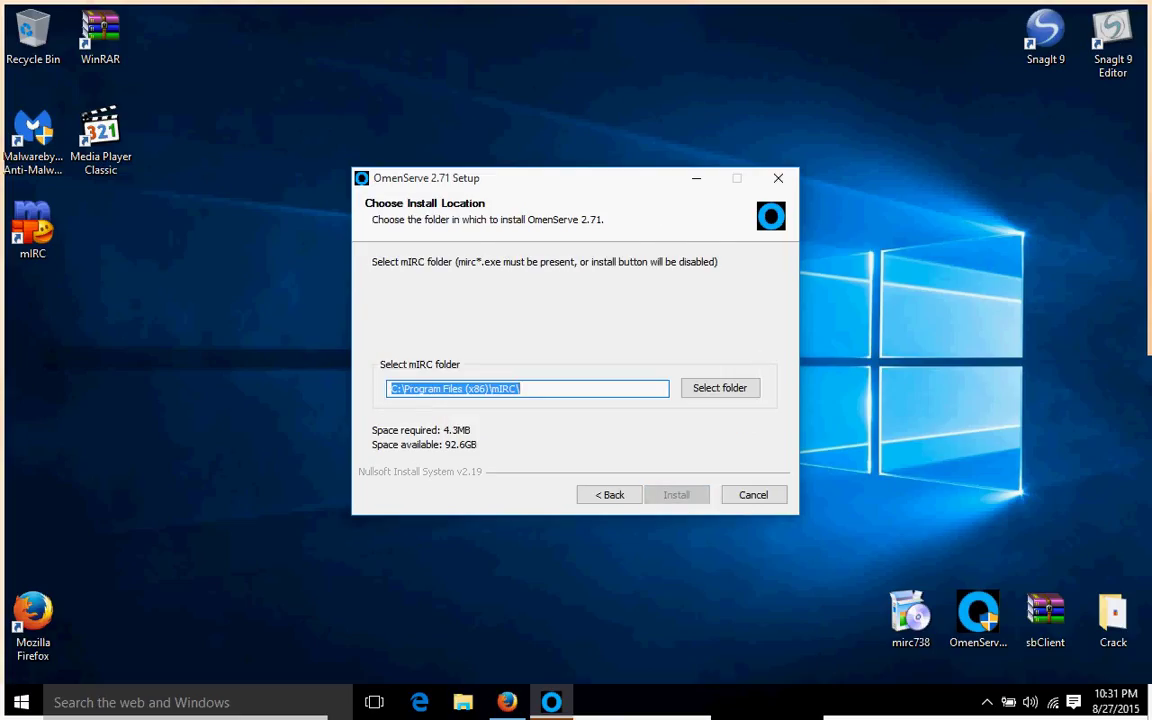
pyautogui.press('Tab')
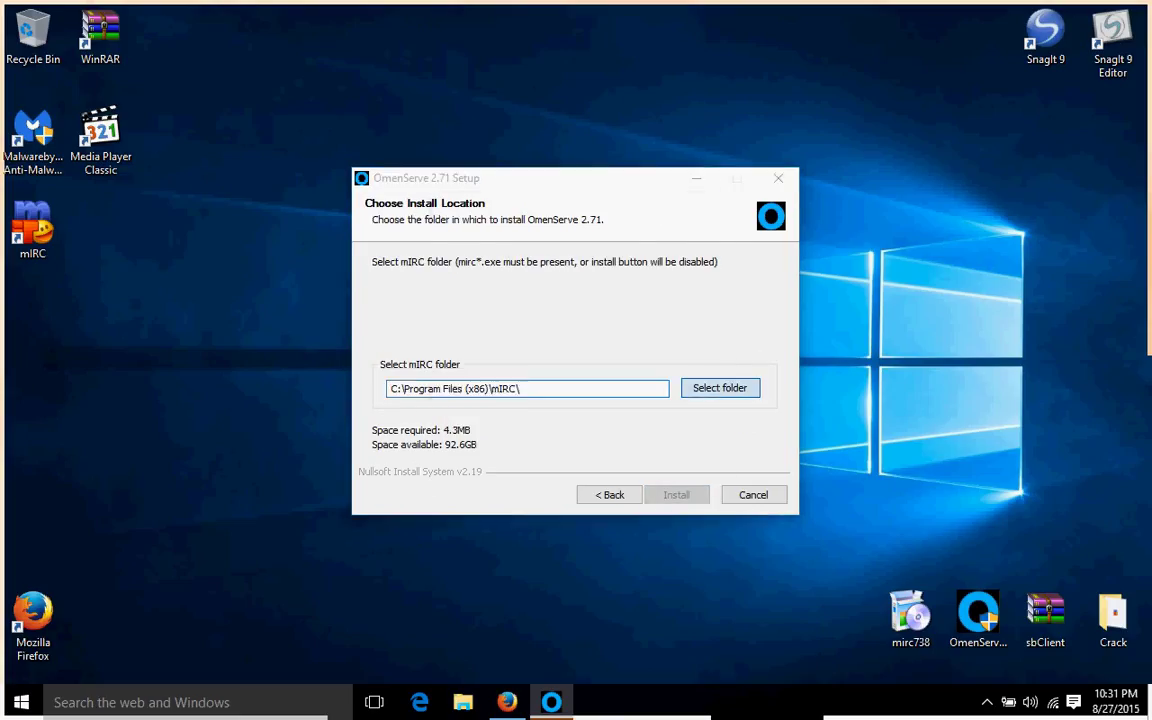
pyautogui.press('Return')
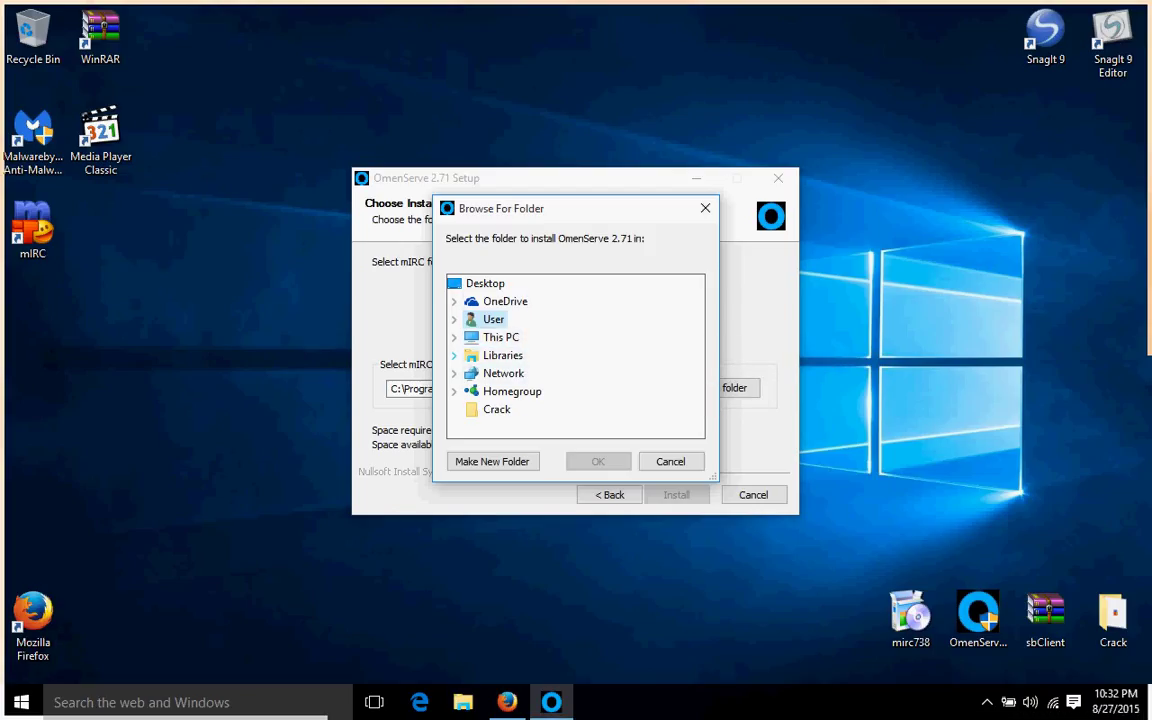
pyautogui.click(454, 337)
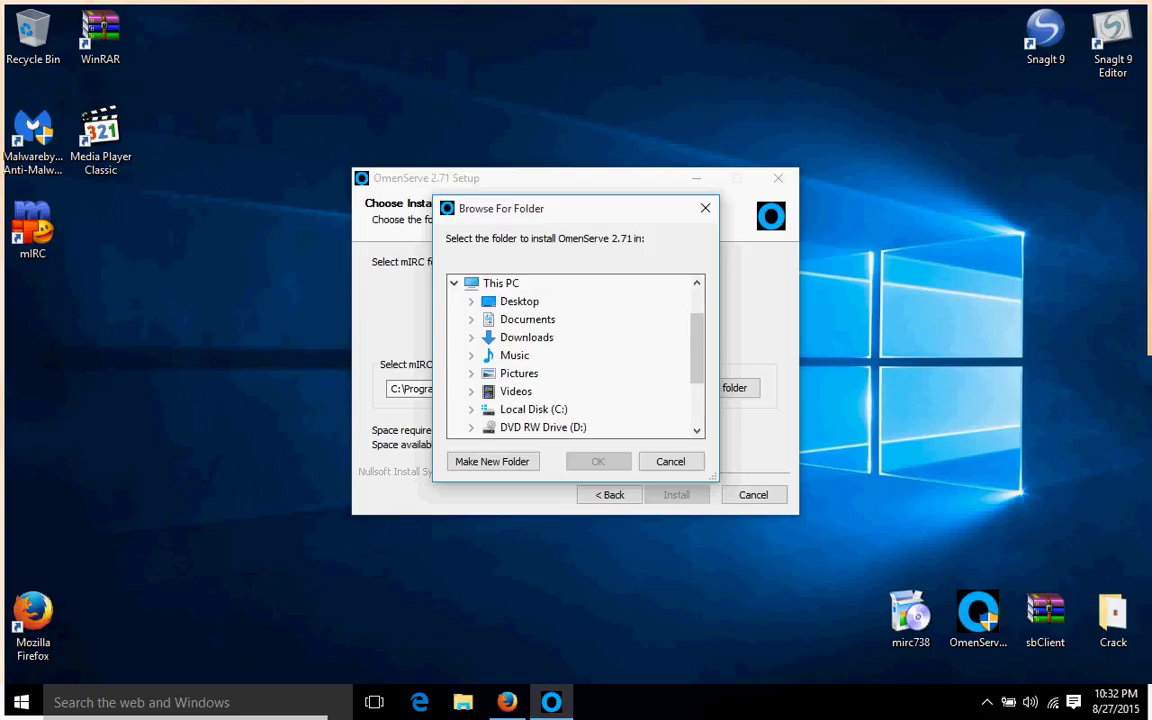
pyautogui.click(471, 409)
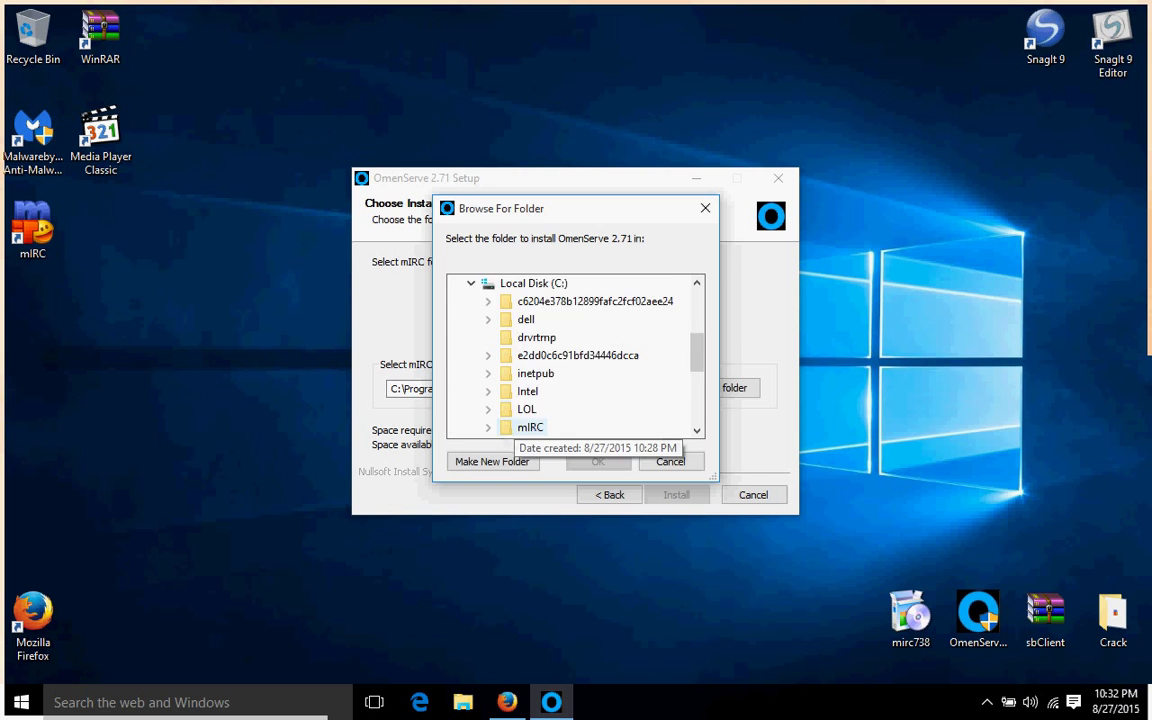
pyautogui.click(528, 427)
pyautogui.click(597, 461)
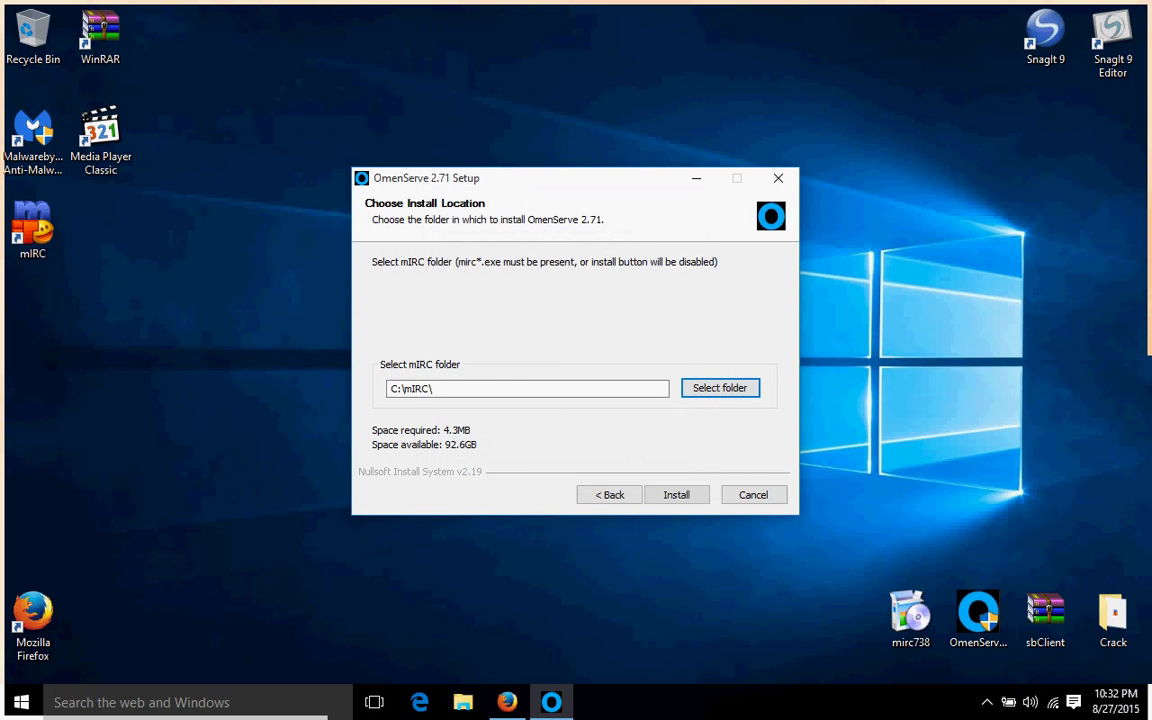
pyautogui.click(676, 494)
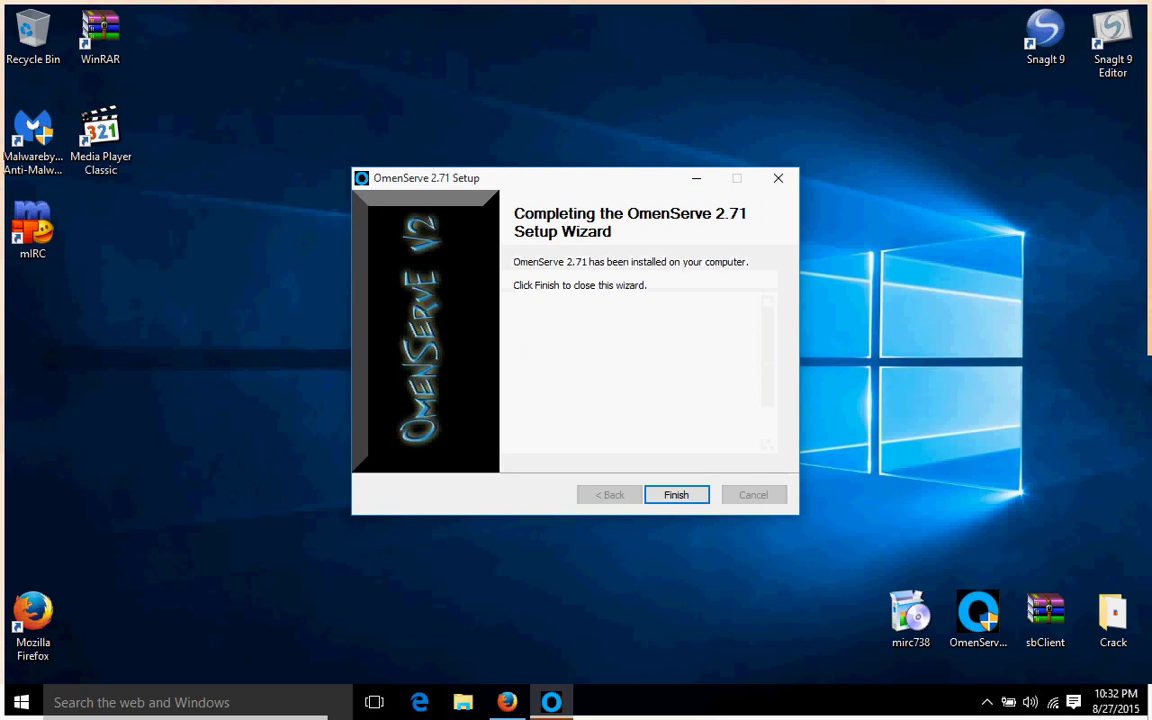
pyautogui.click(676, 494)
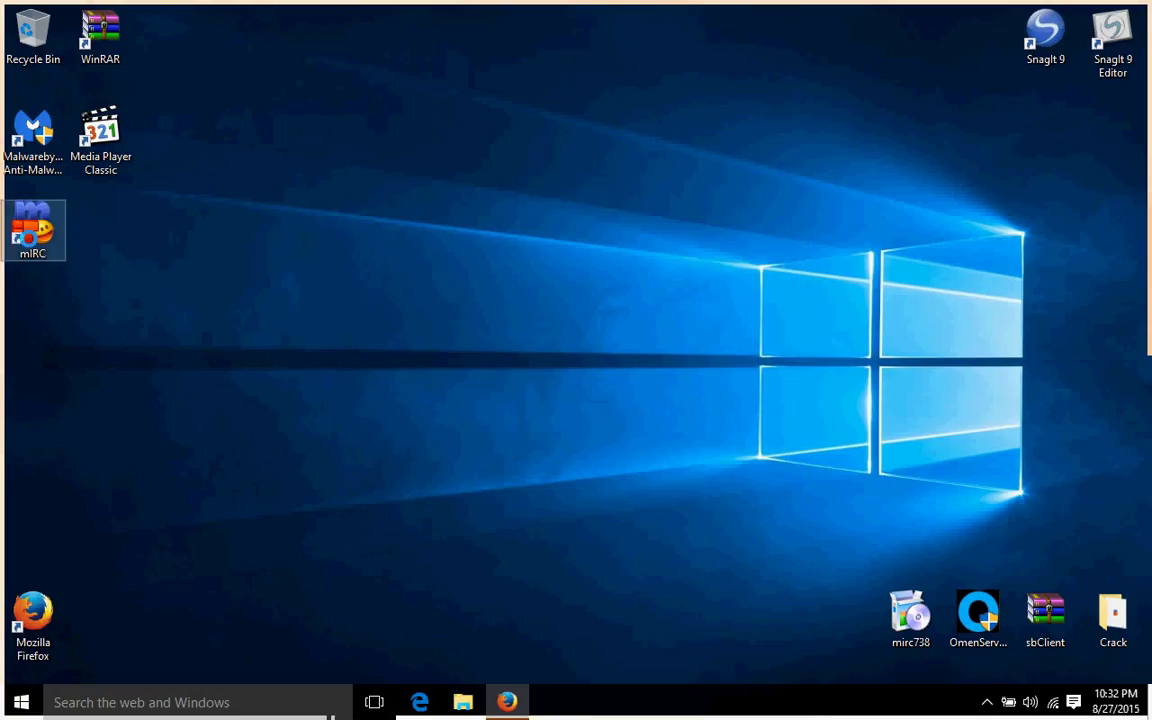
# Step: Relaunch mIRC and continue past the evaluation notice to the Infomatrix Connect options
pyautogui.doubleClick(33, 228)
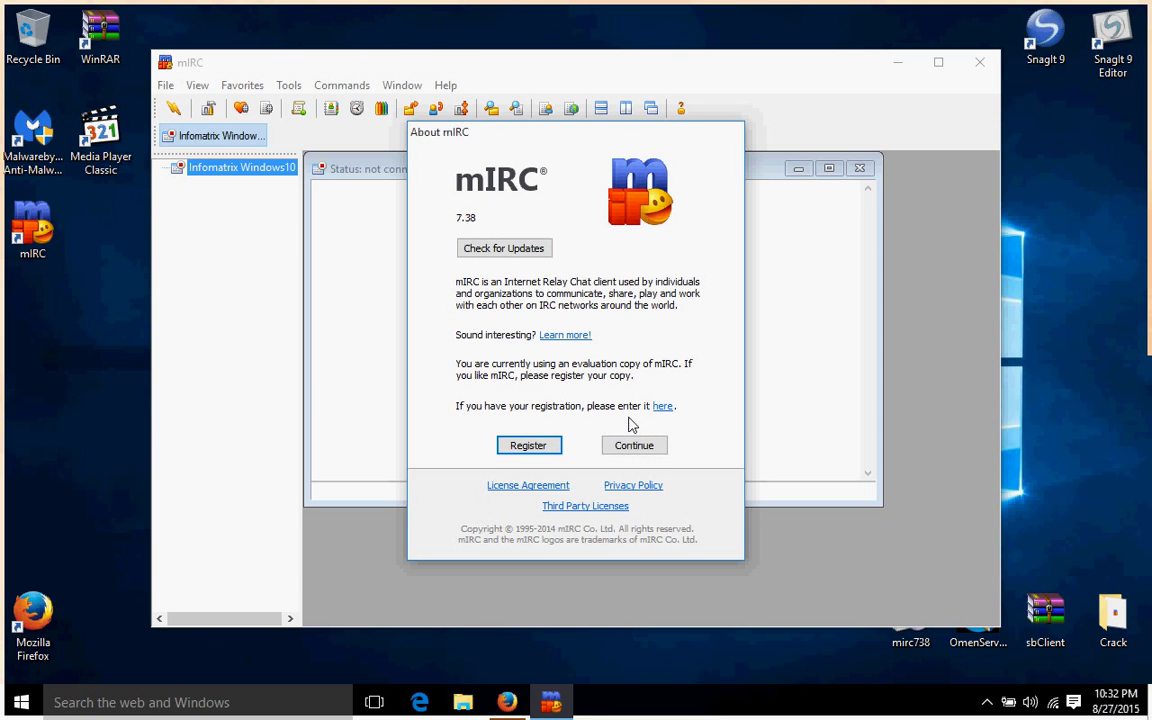
pyautogui.click(632, 451)
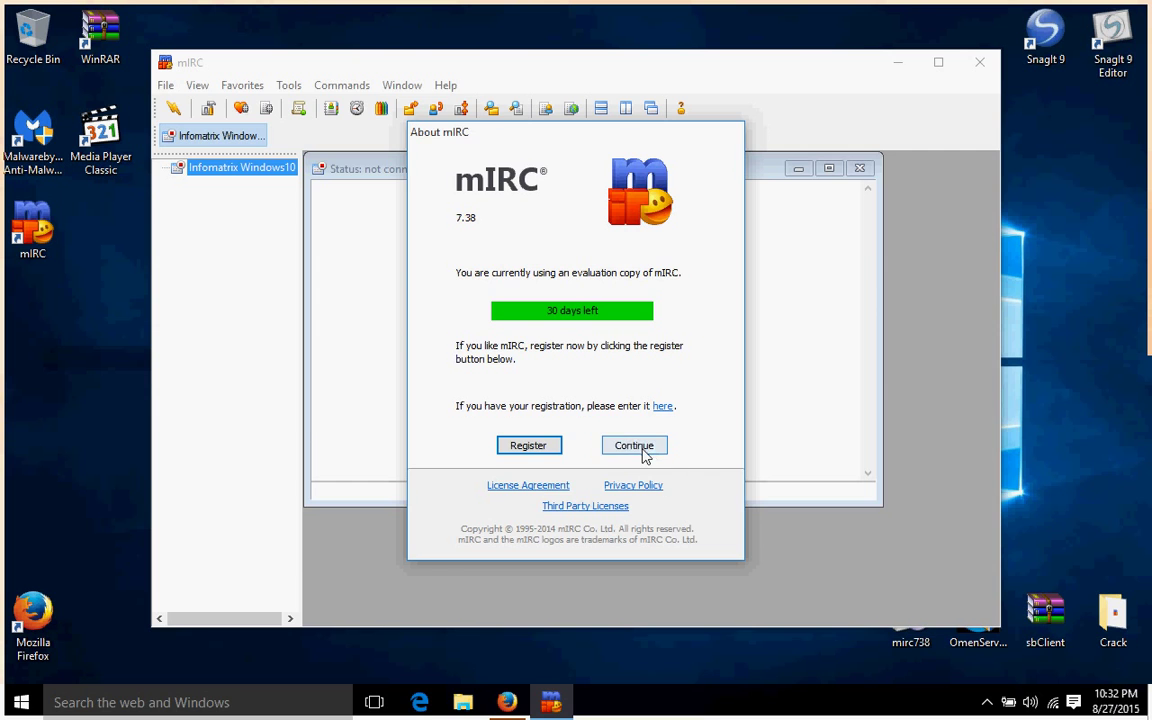
pyautogui.click(646, 451)
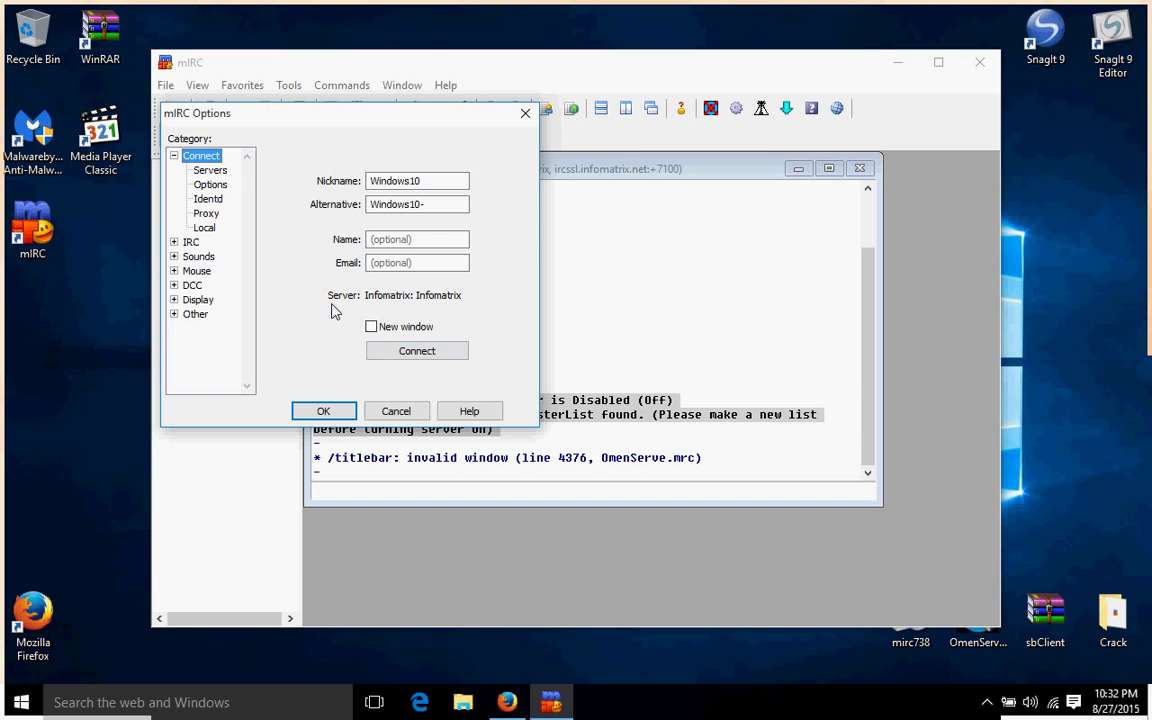
# Step: Connect to the Infomatrix server and join the #Movies channel with /join #Movies
pyautogui.click(412, 352)
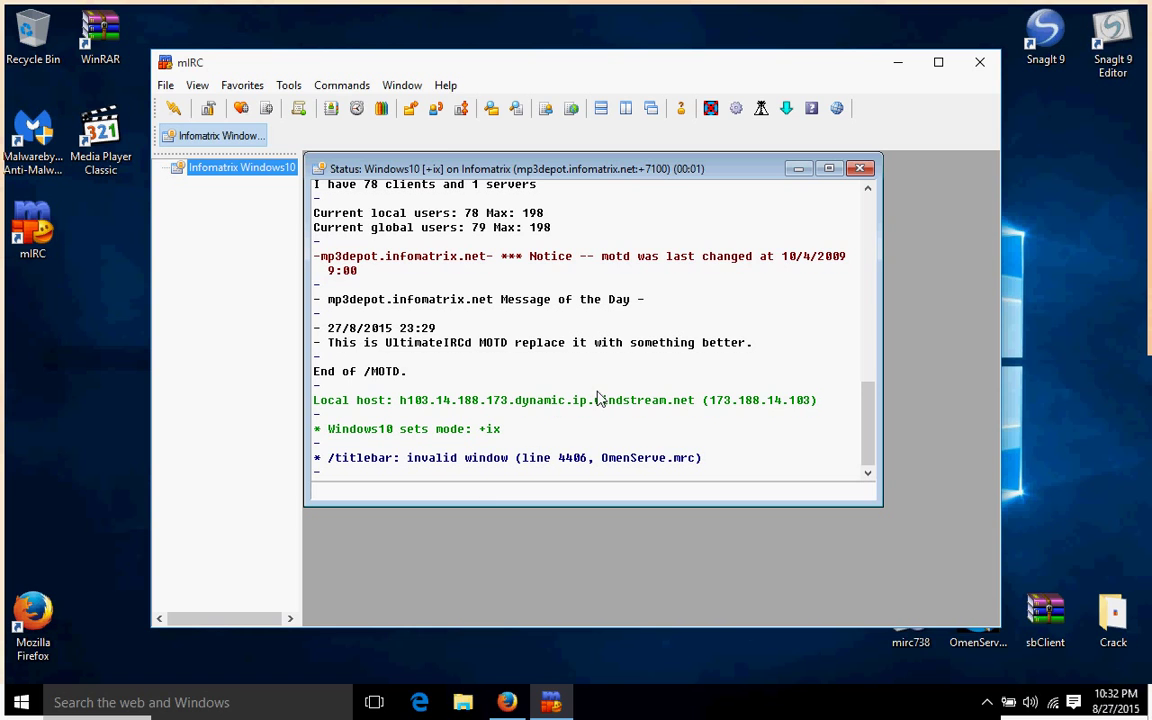
pyautogui.click(485, 488)
pyautogui.write('/jo')
pyautogui.write(' Mo')
pyautogui.write('s')
pyautogui.write('#')
pyautogui.press('Return')
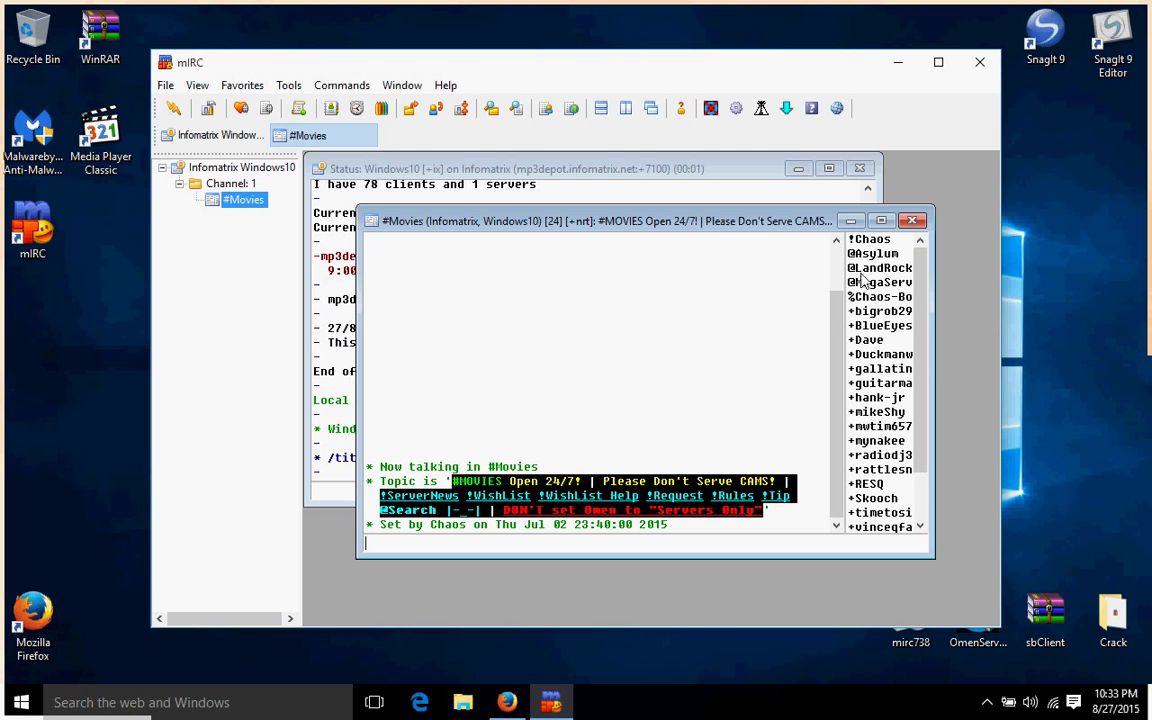
# Step: Turn the OmenServe file server on and bring up its v2.71 settings dialog
pyautogui.click(711, 109)
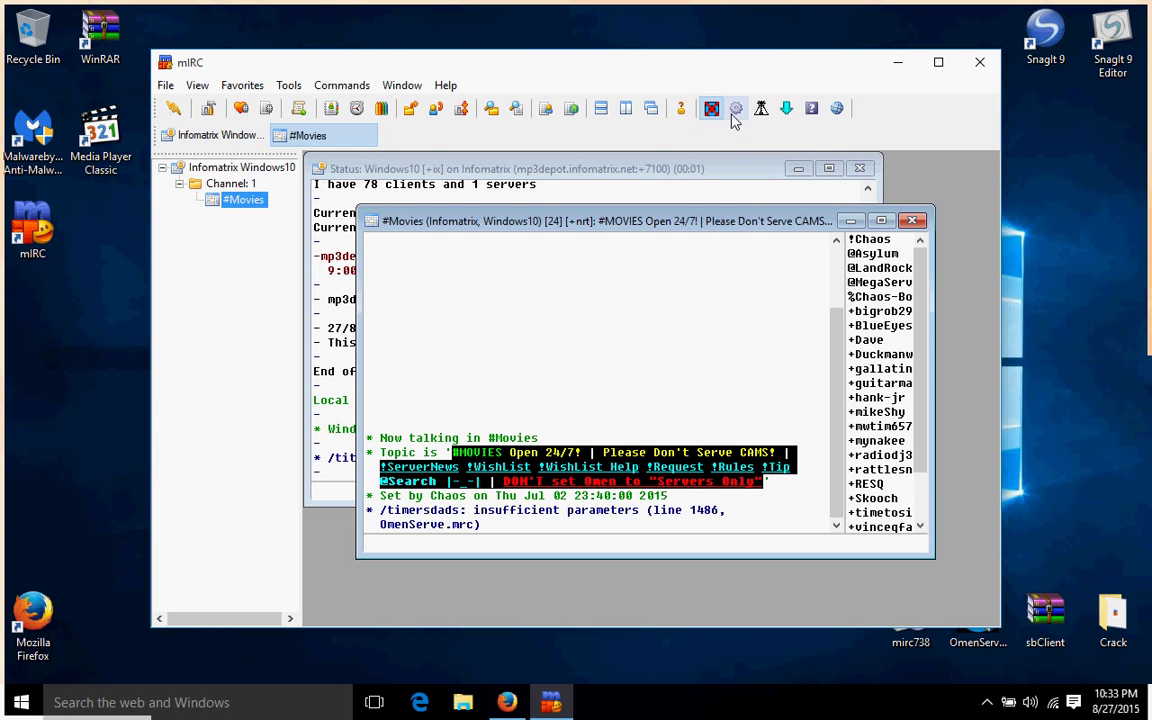
pyautogui.click(734, 112)
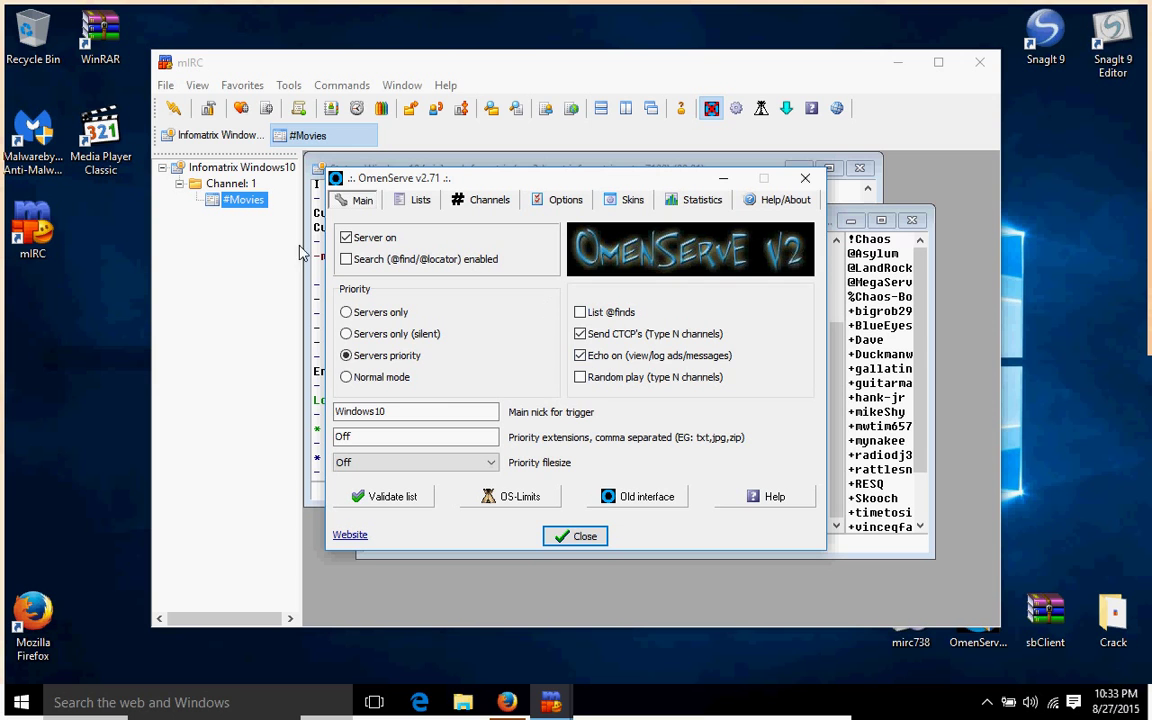
pyautogui.doubleClick(341, 411)
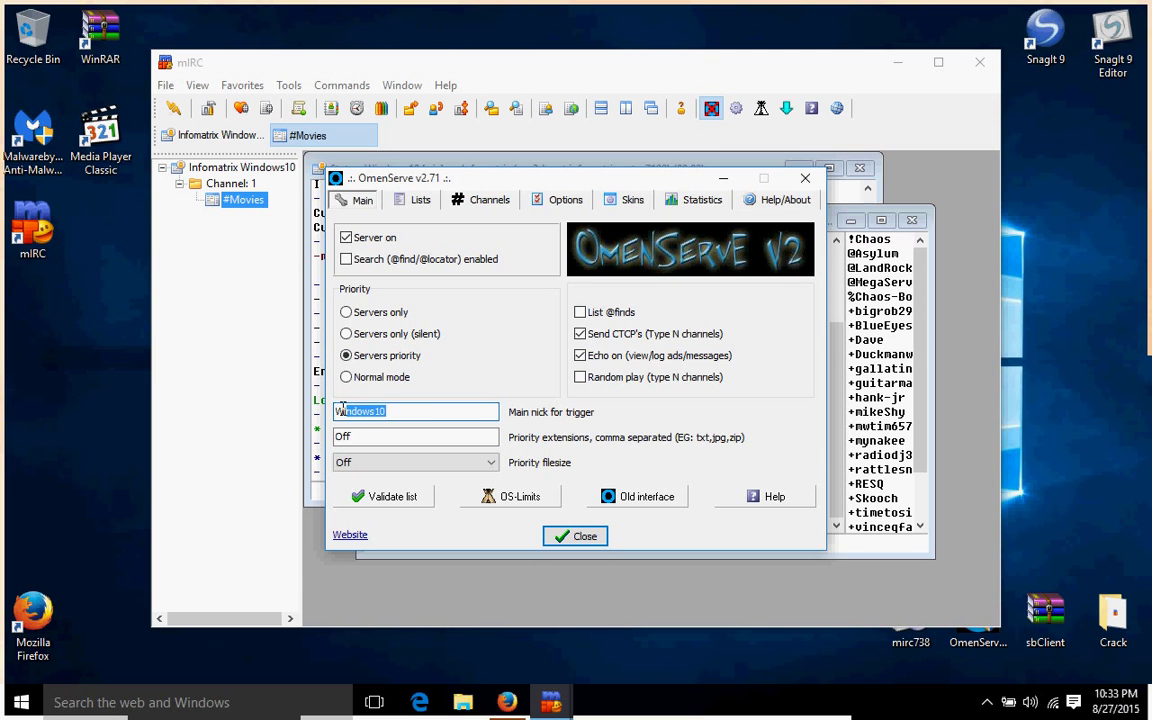
pyautogui.click(442, 411)
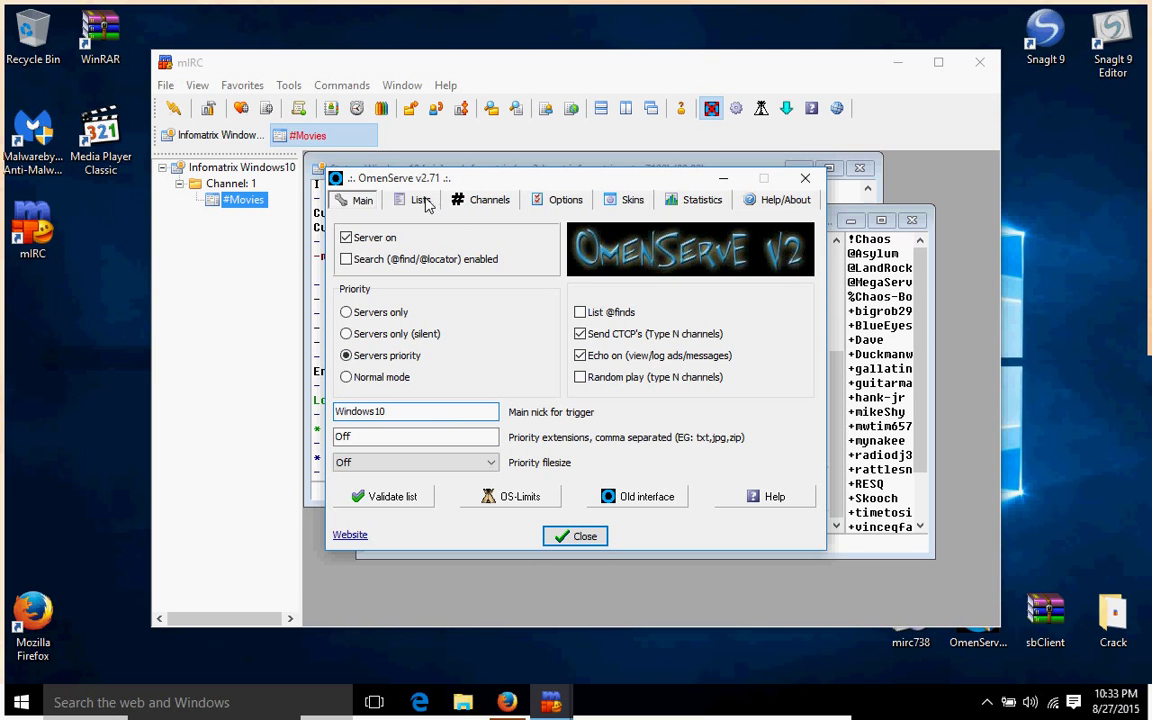
# Step: Under Lists, create a new share list named 'Movies' and start adding a folder
pyautogui.click(422, 201)
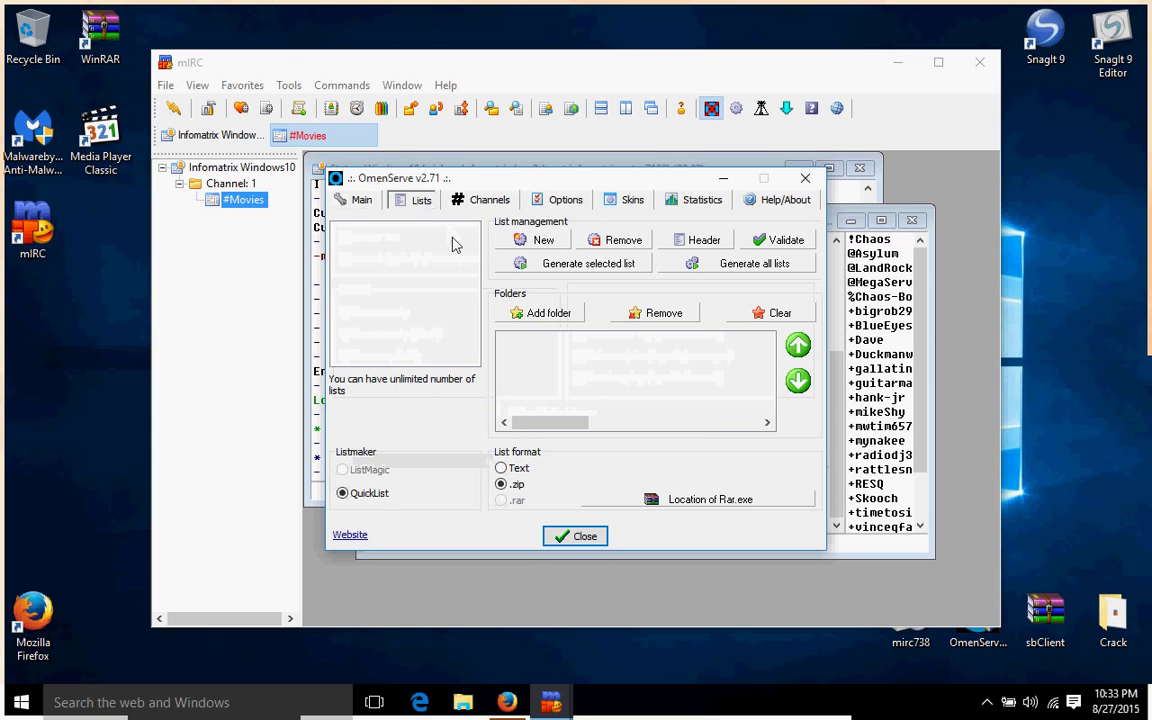
pyautogui.click(514, 244)
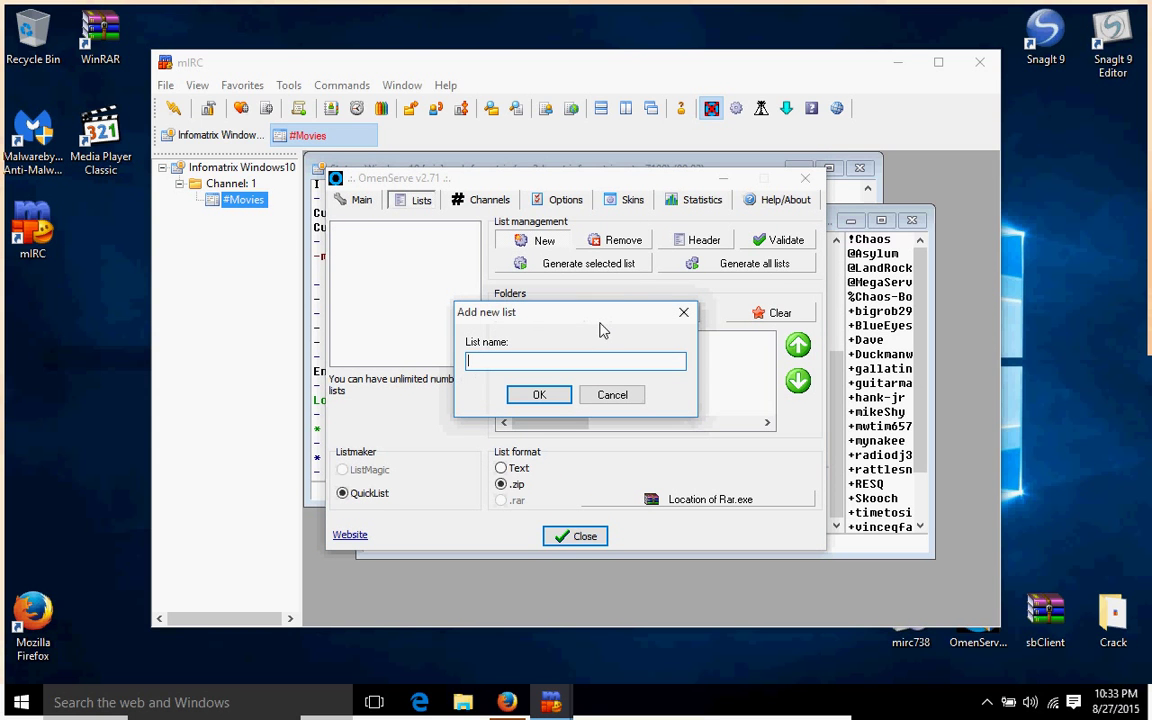
pyautogui.write('Movies')
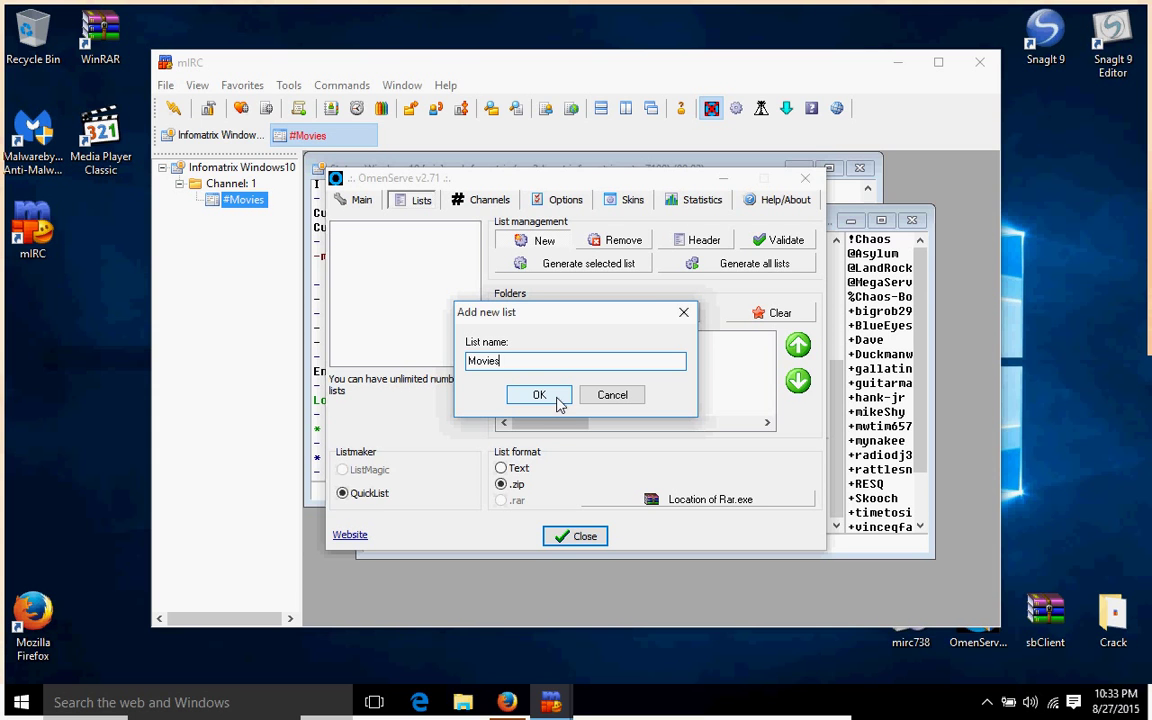
pyautogui.click(539, 395)
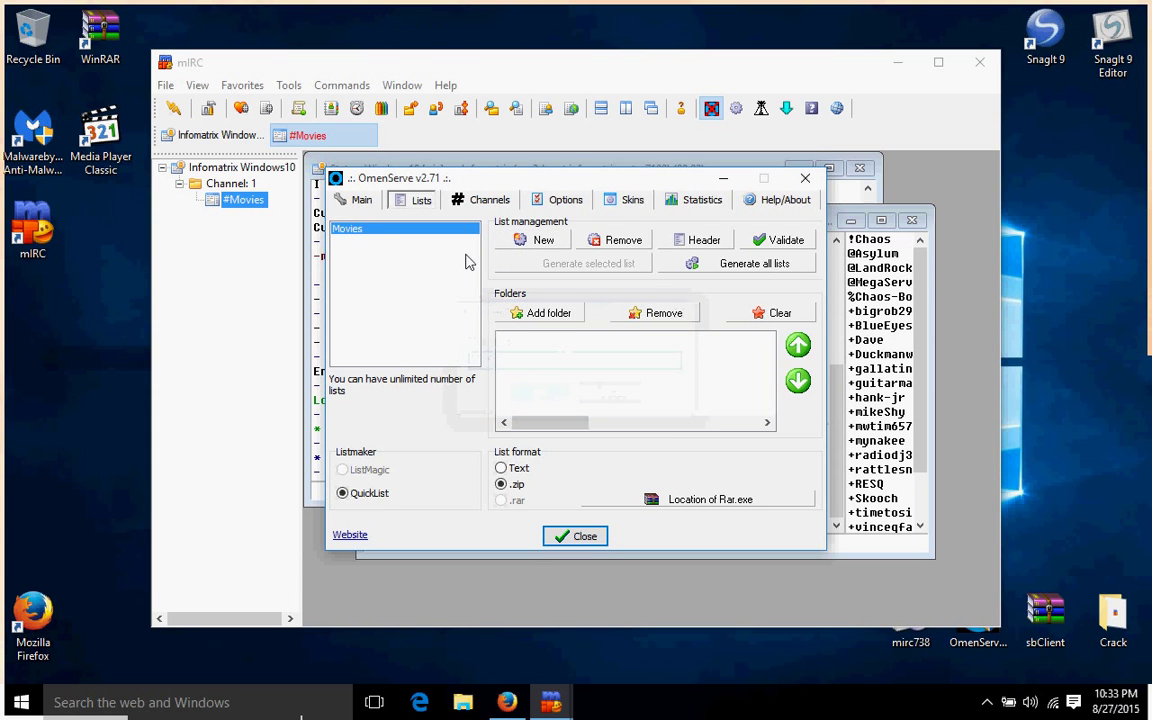
pyautogui.click(530, 313)
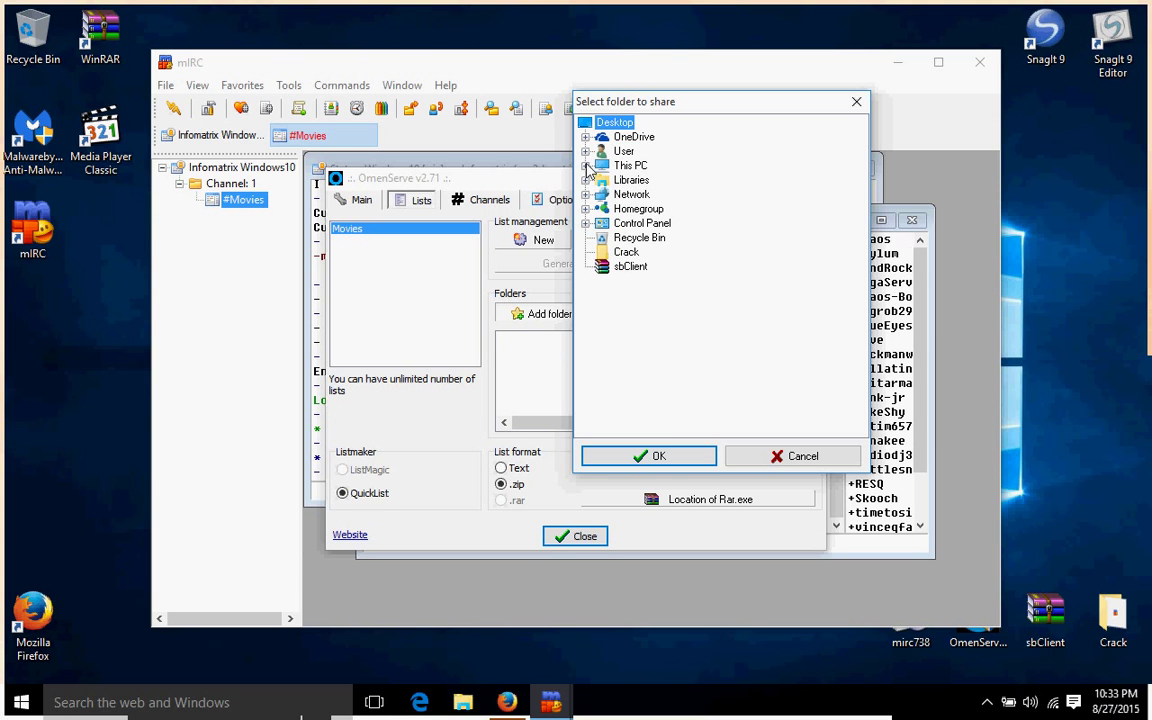
# Step: Expand User › Documents in the folder picker and select Sound recordings
pyautogui.click(587, 152)
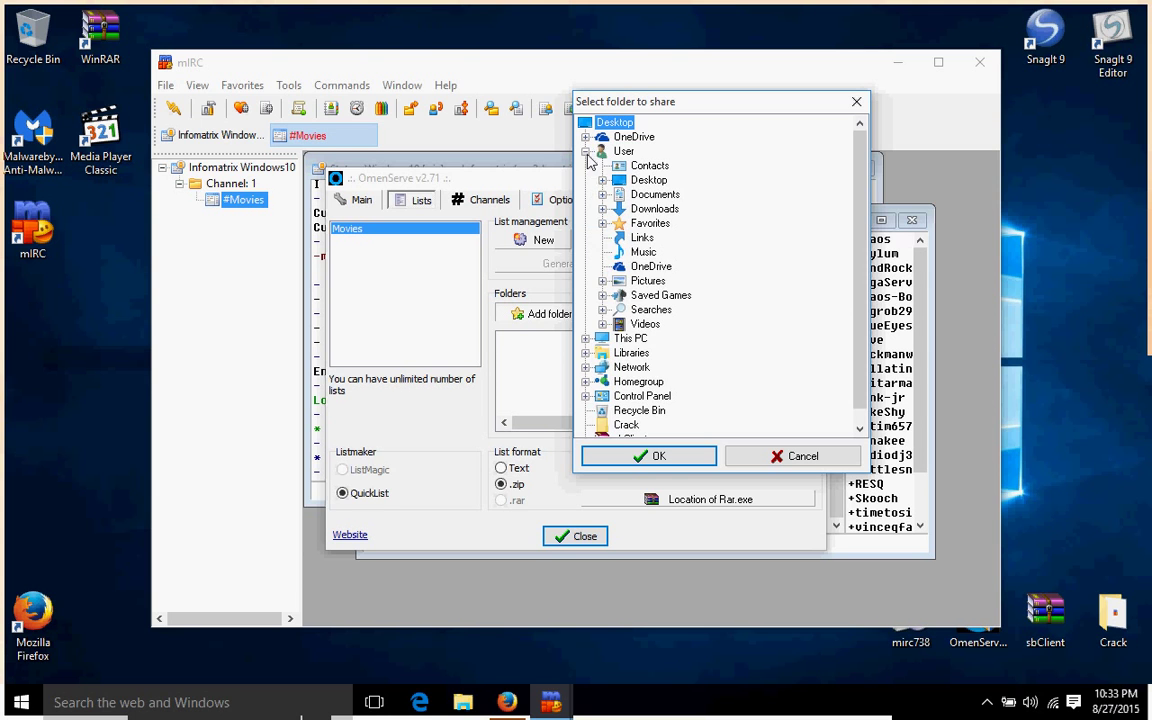
pyautogui.click(602, 195)
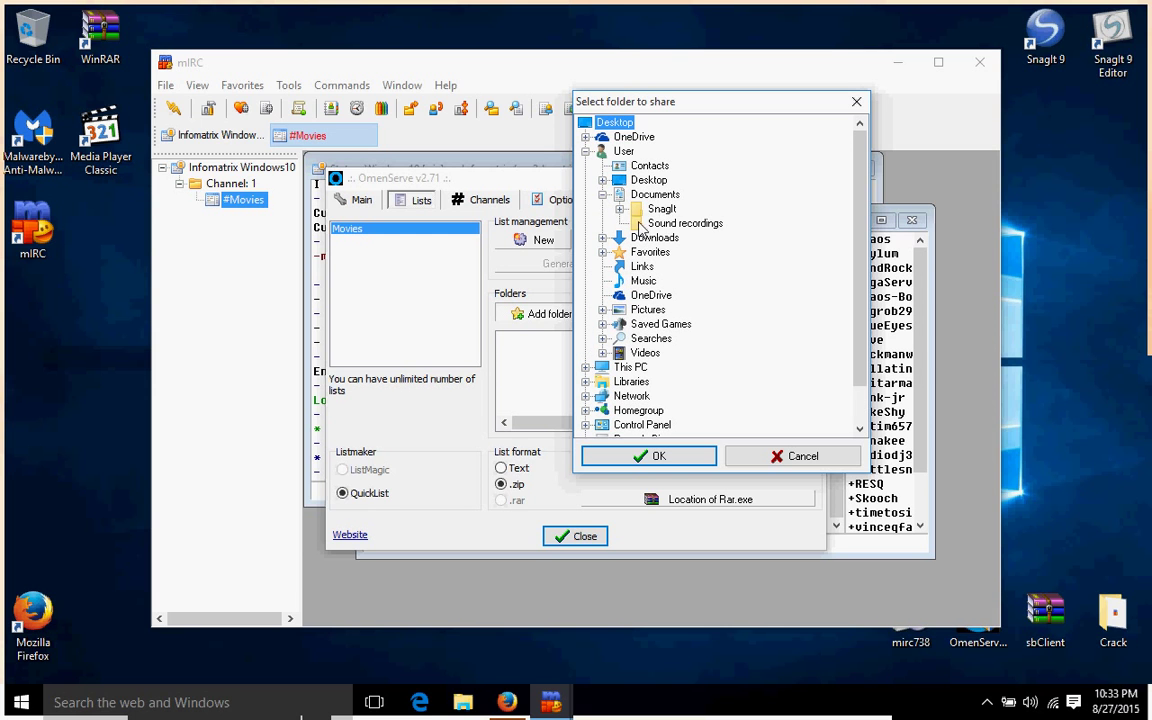
pyautogui.click(621, 209)
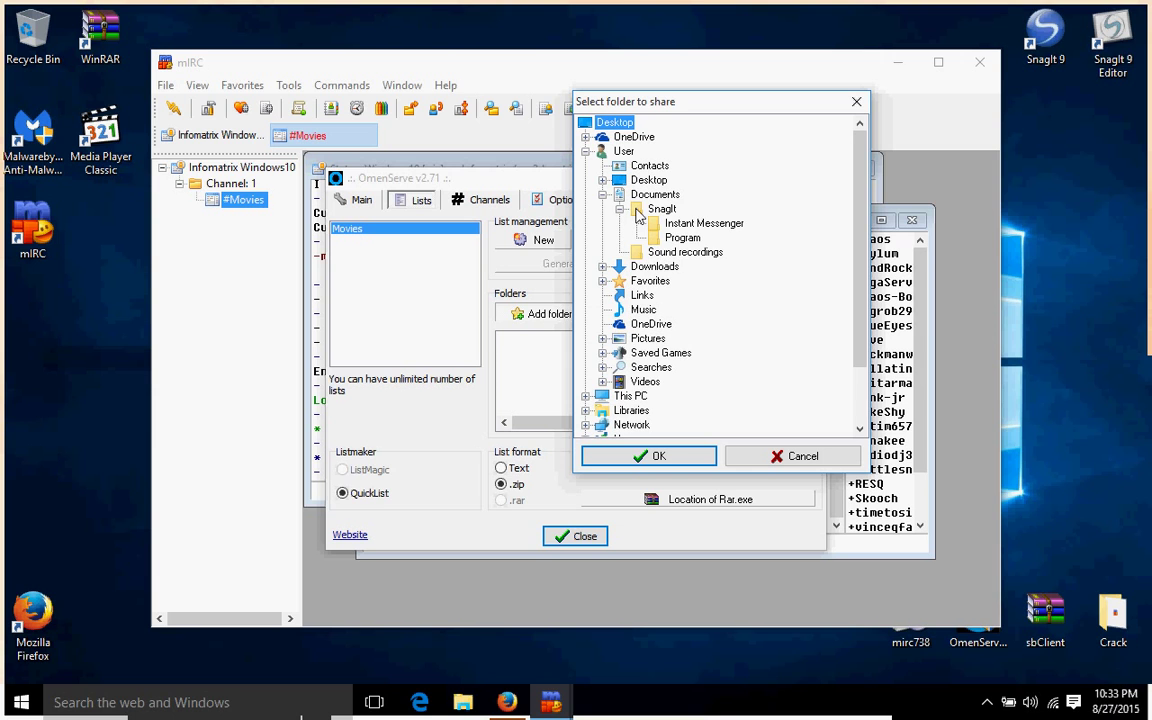
pyautogui.click(641, 254)
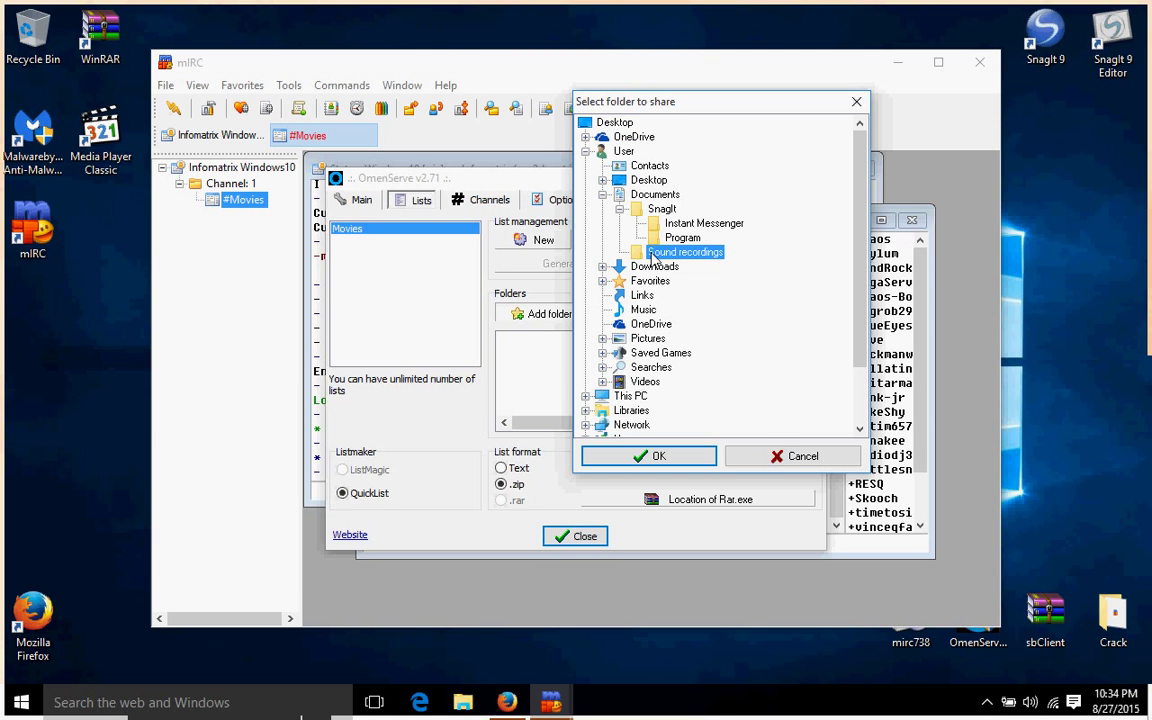
# Step: Confirm Sound recordings as the shared folder, generate the Movies list via QuickList, and dismiss the error
pyautogui.click(640, 456)
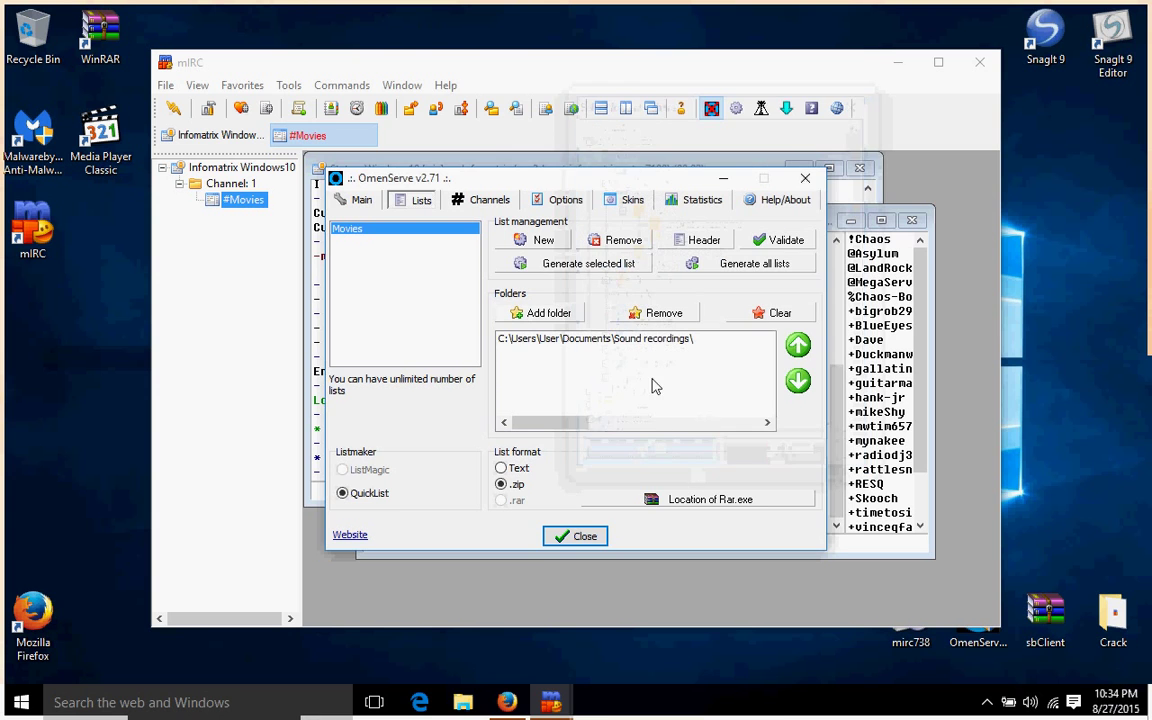
pyautogui.click(580, 261)
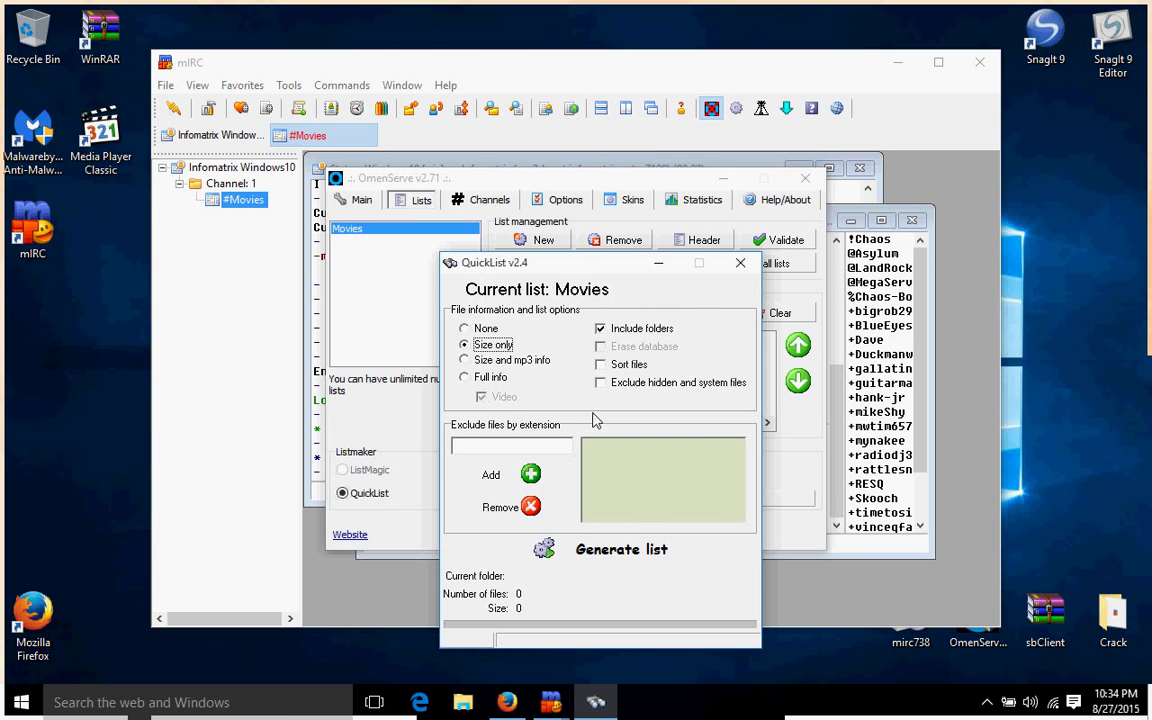
pyautogui.click(545, 548)
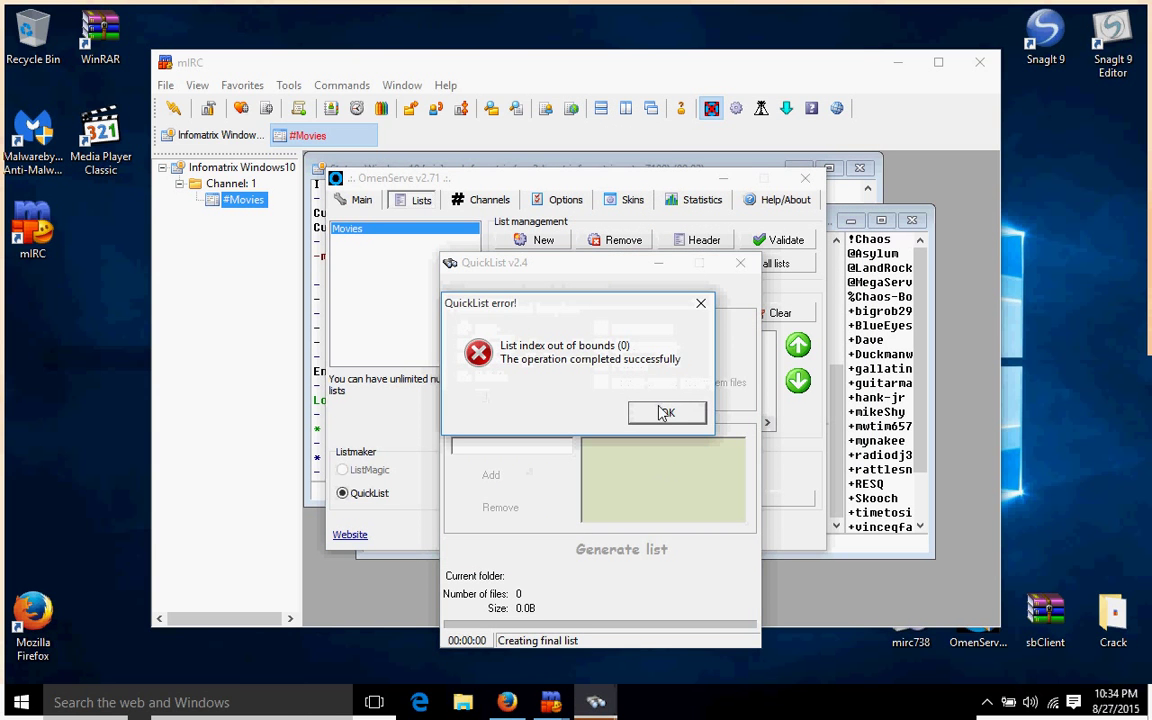
pyautogui.click(662, 412)
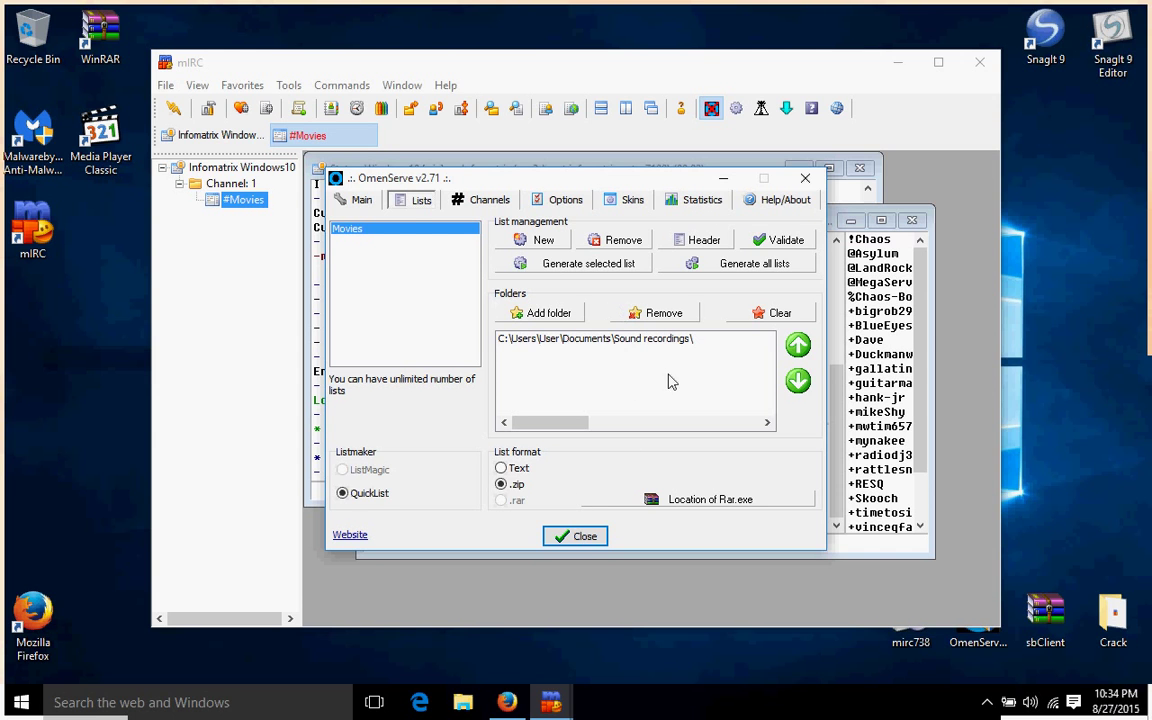
# Step: Close the OmenServe settings dialog to get back to #Movies
pyautogui.click(582, 538)
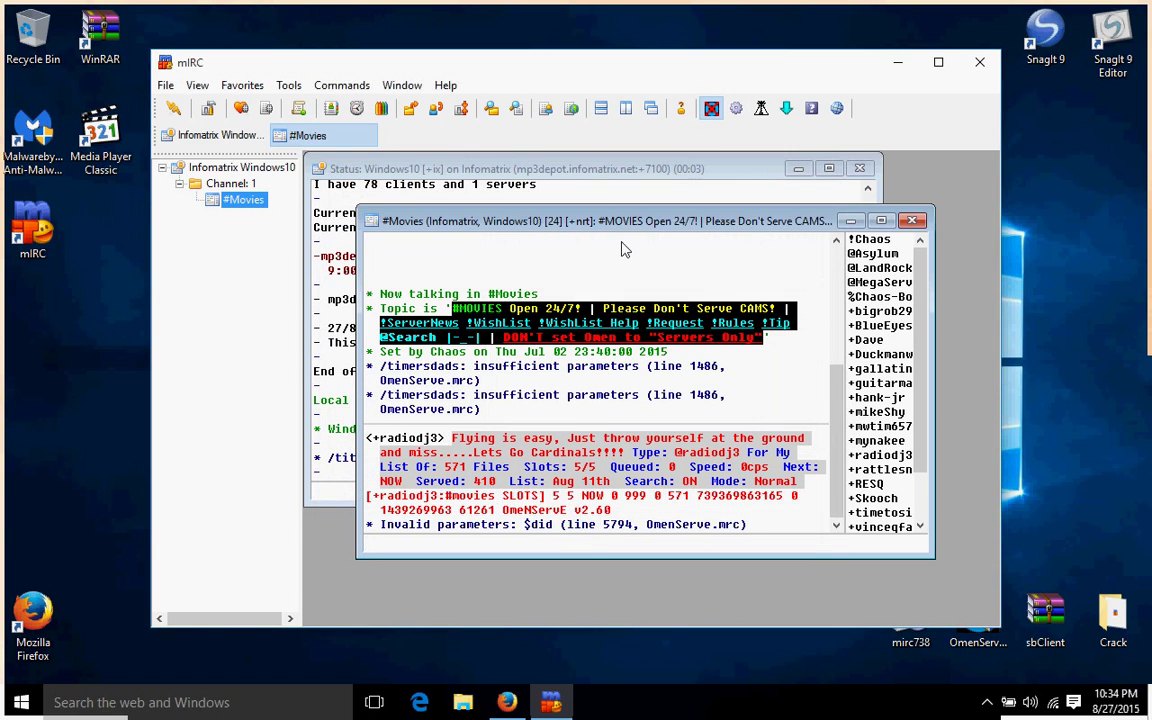